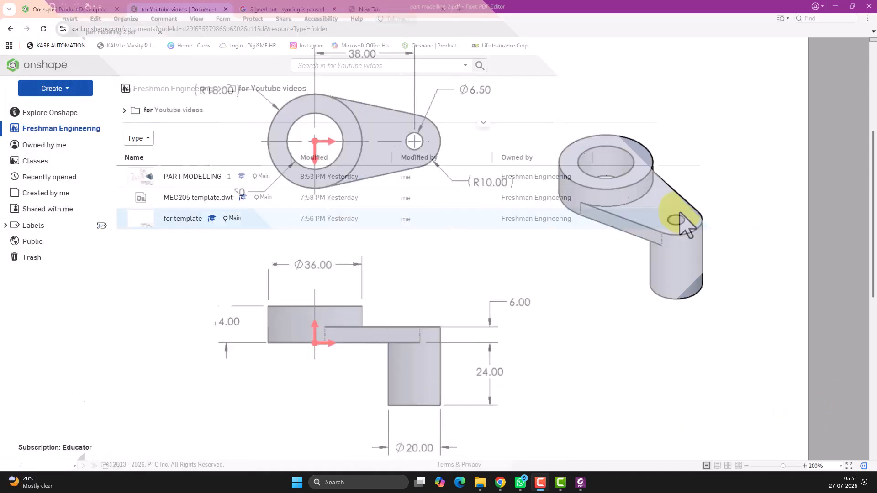
- Create a new document named "part modelling 2" in the for Youtube videos folder
left_click(700, 236)
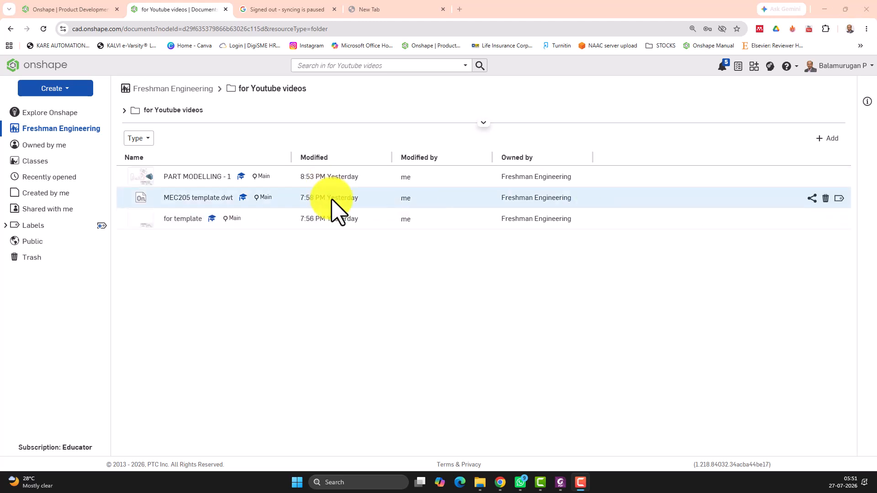
left_click(64, 89)
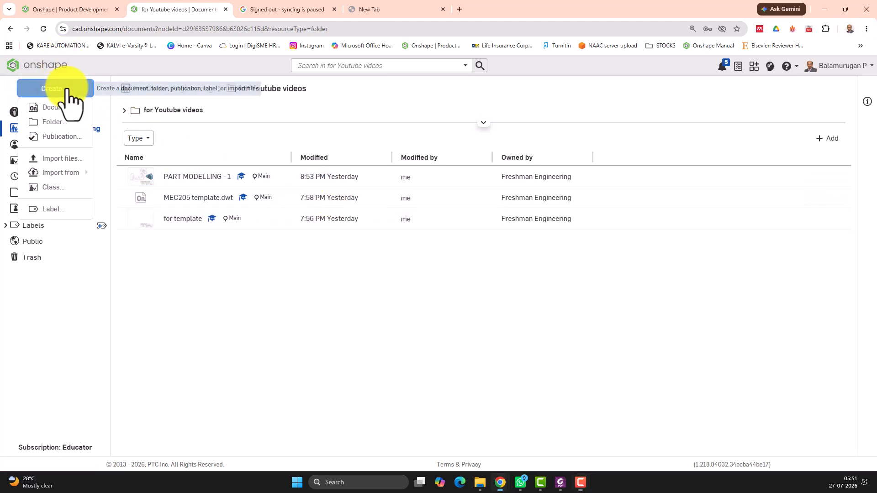
left_click(70, 109)
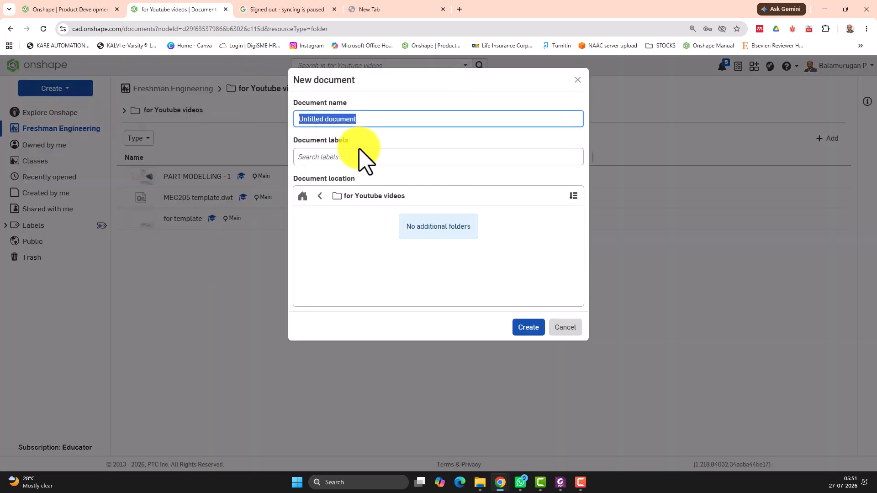
type("part modelling 2")
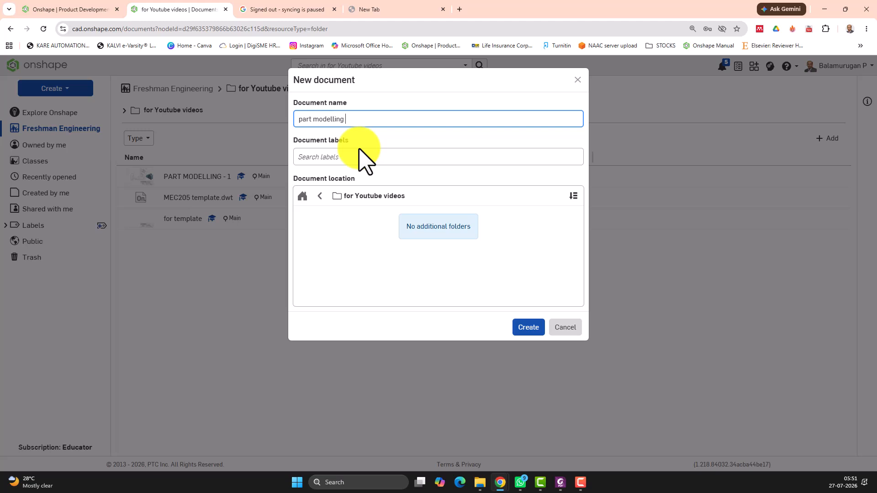
left_click(530, 329)
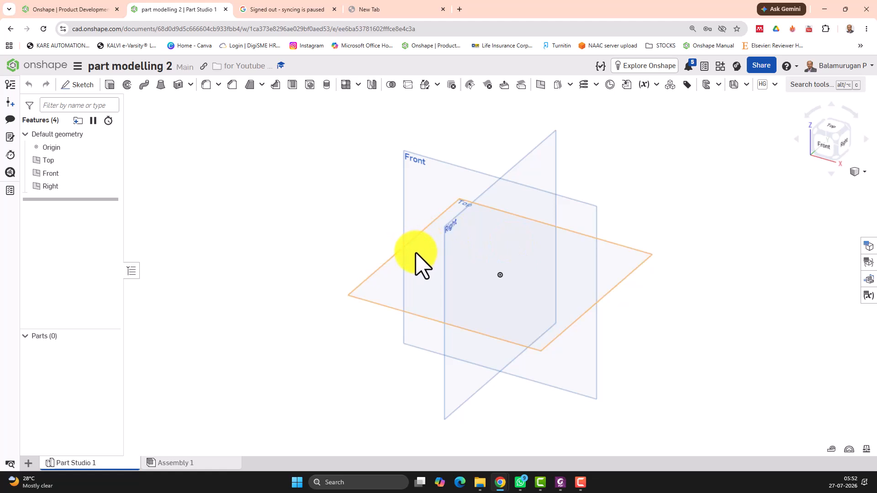
- Start a sketch on the Top plane, viewed straight on, and draw a 36 mm diameter circle centred on the origin
left_click(377, 298)
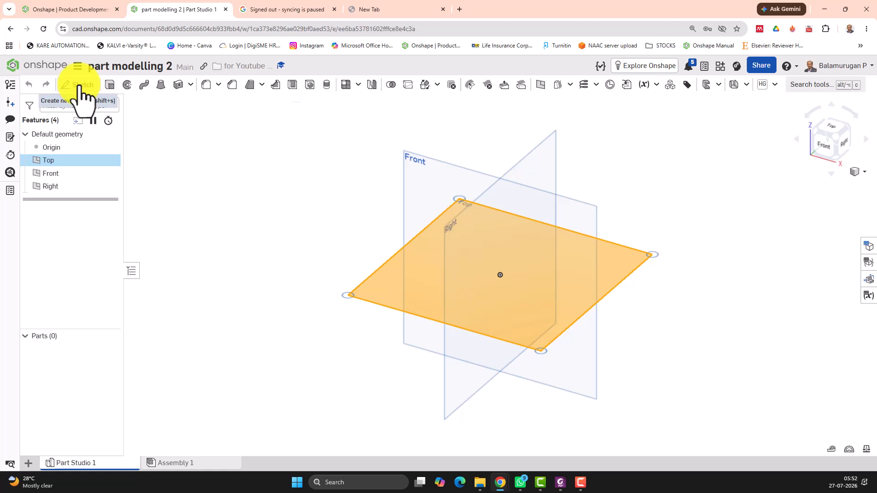
left_click(81, 85)
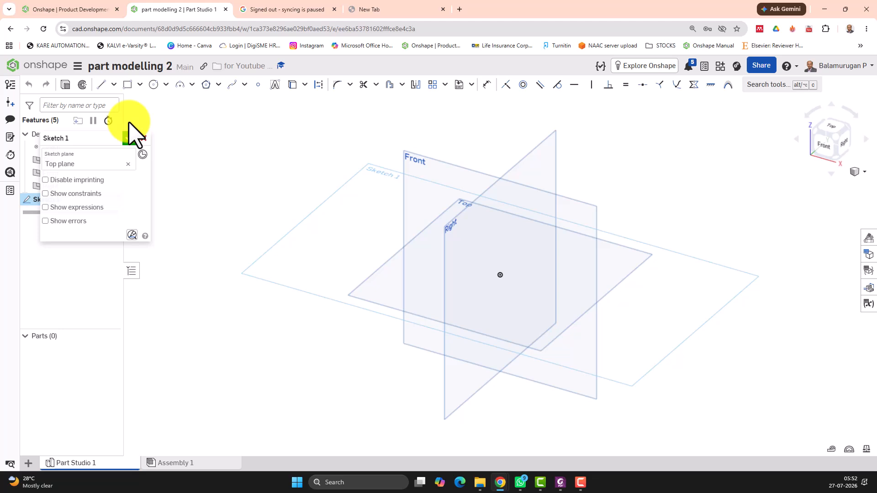
key("n")
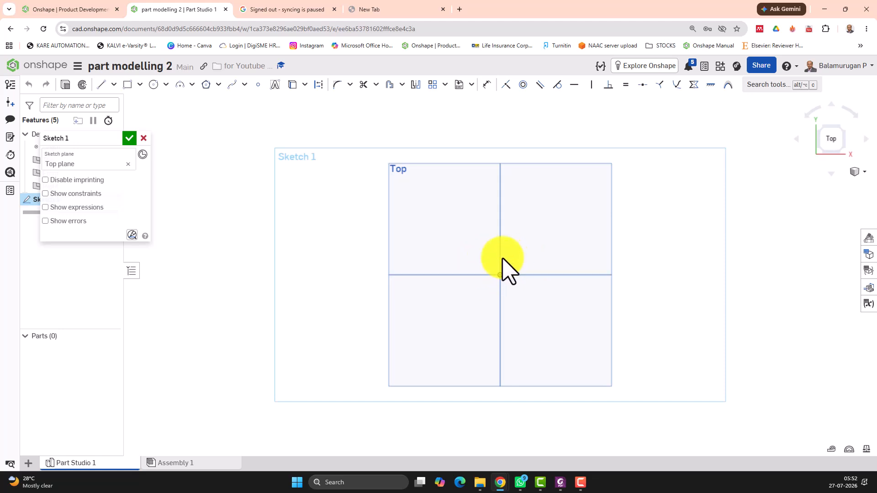
left_click(153, 85)
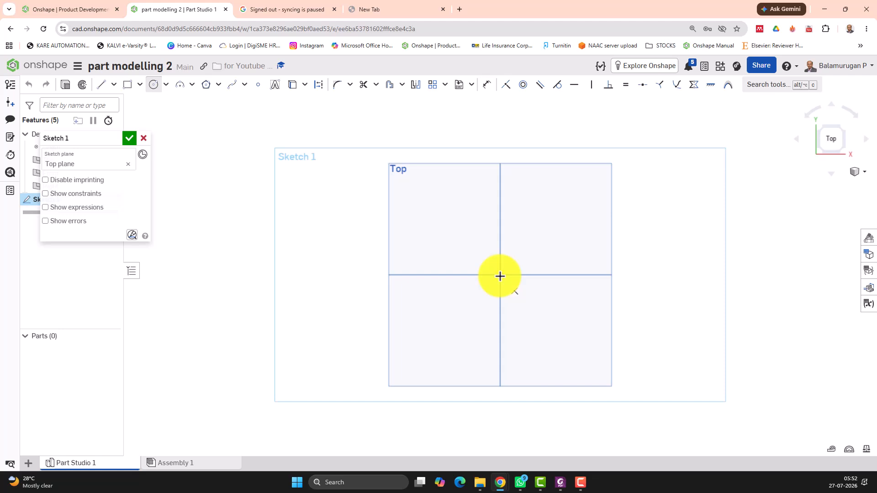
left_click(500, 276)
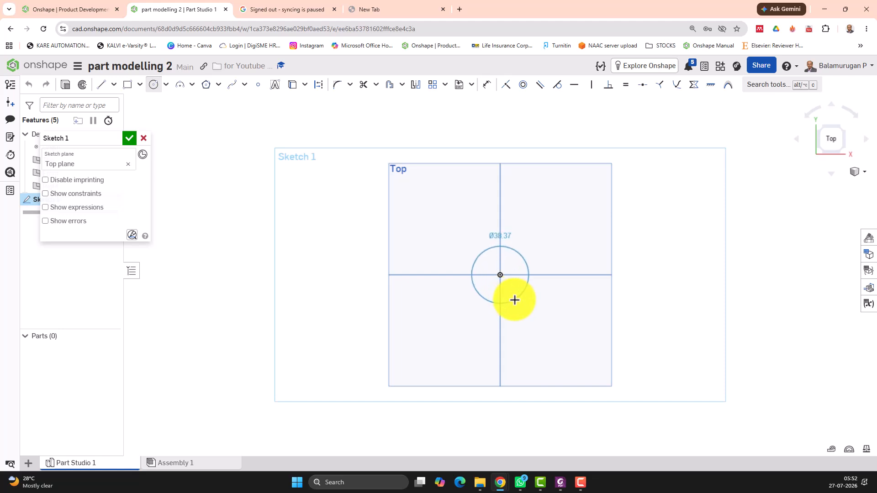
left_click(515, 298)
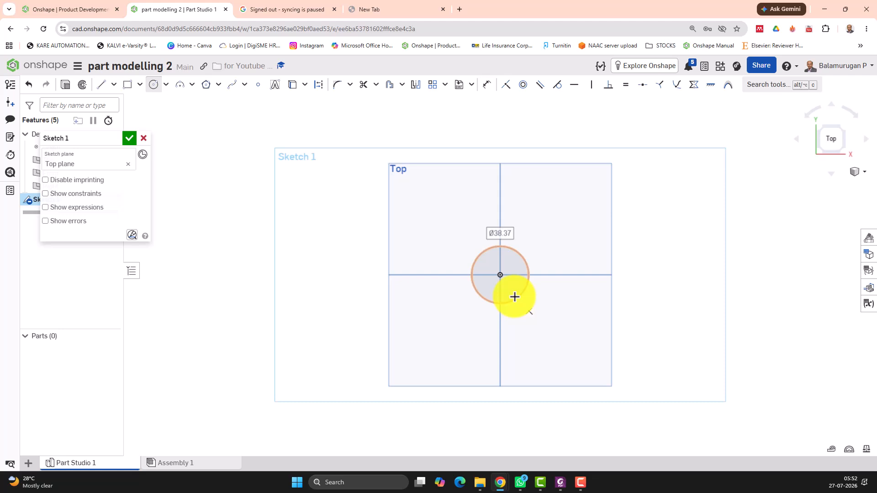
type("38")
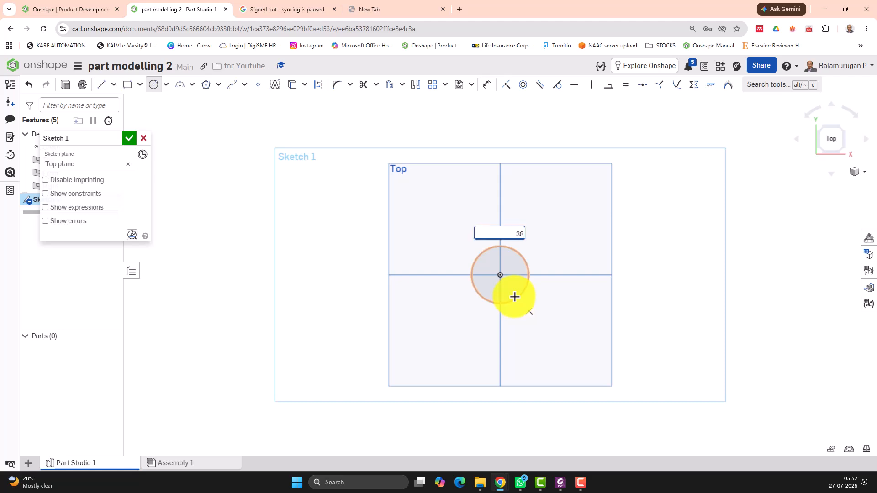
key("Return")
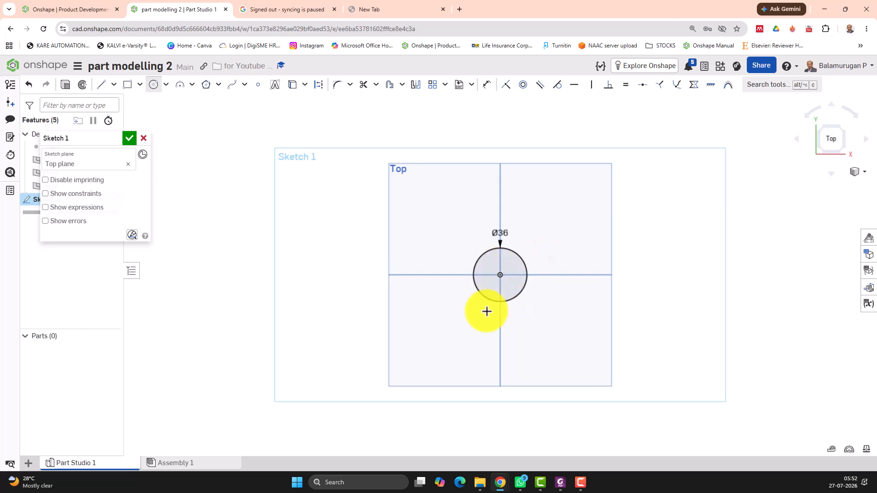
- Draw a concentric 21.5 mm diameter circle inside the 36 mm circle
scroll(505, 284, "up", 3)
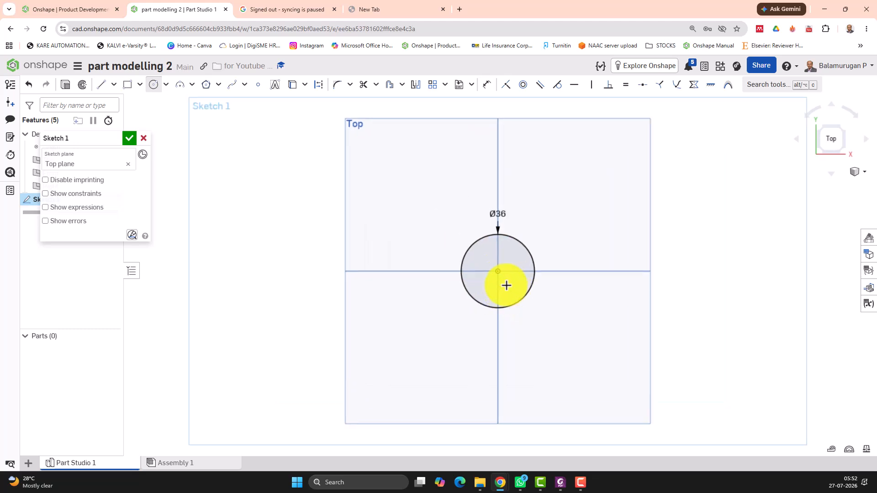
left_click(496, 269)
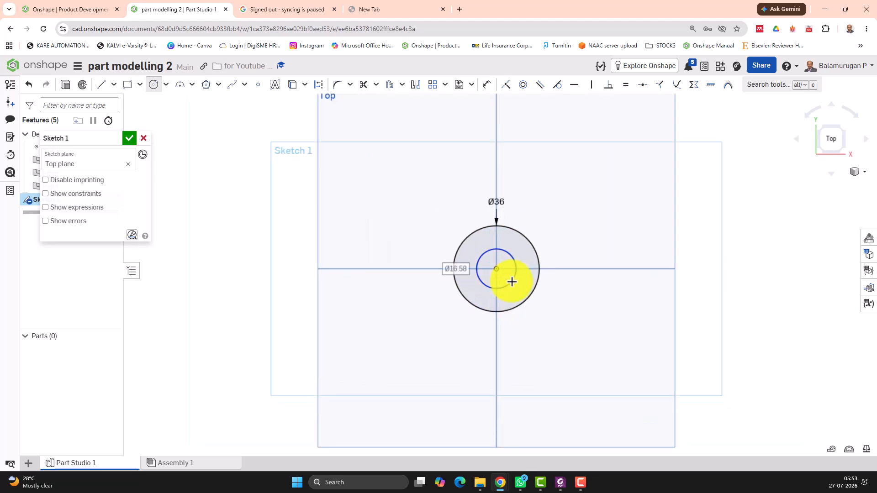
type("21.5")
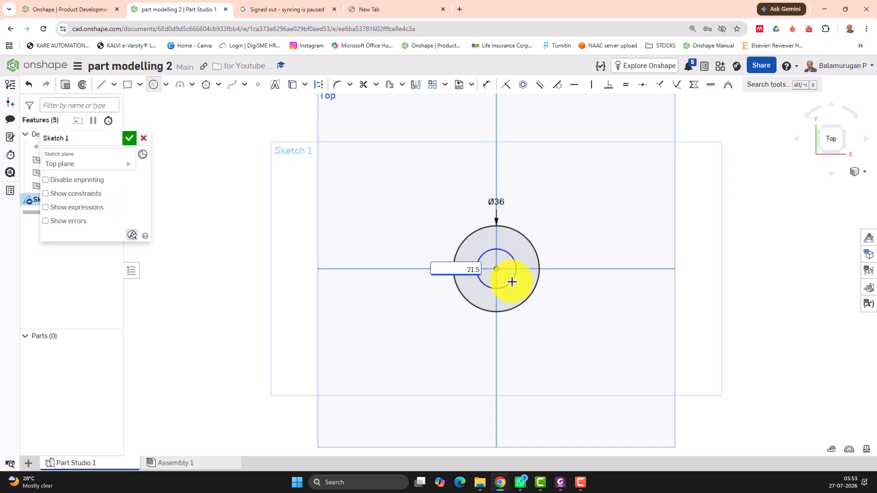
key("Return")
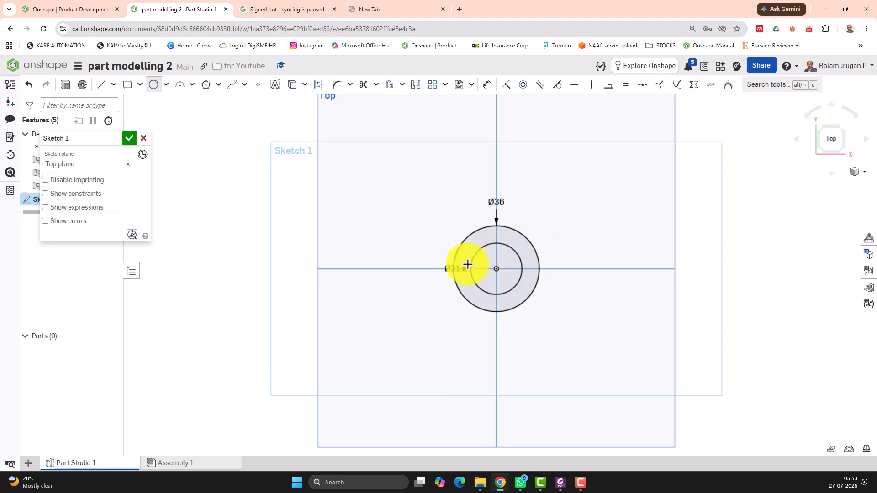
- Draw concentric circles of 6.5 mm and 20 mm diameter on the horizontal axis, to the right of the 36 mm circle
left_click(624, 269)
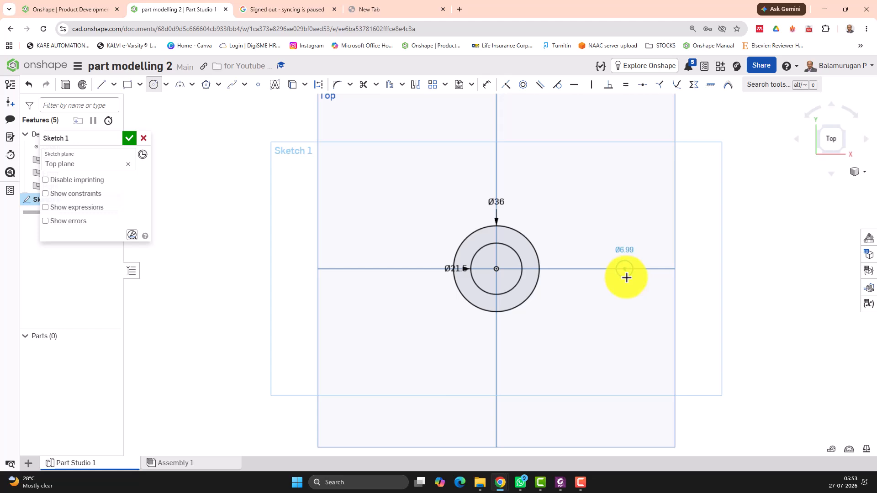
left_click(627, 278)
type("6")
key("Return")
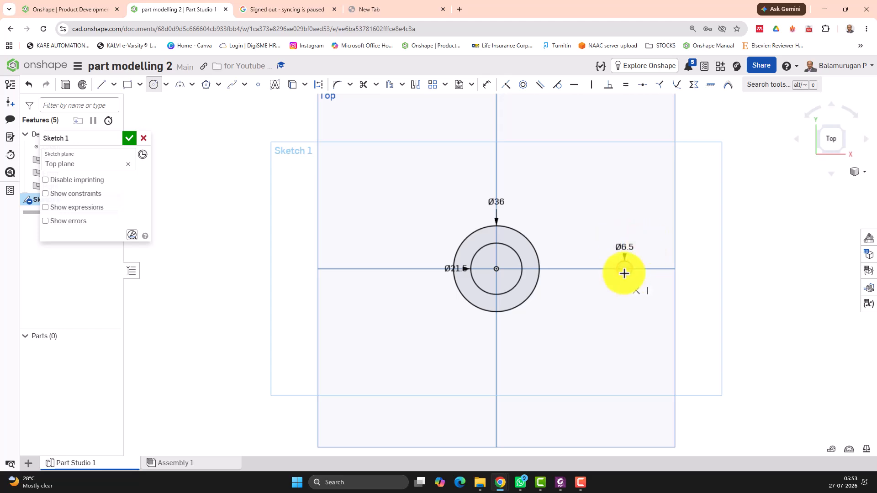
left_click(629, 272)
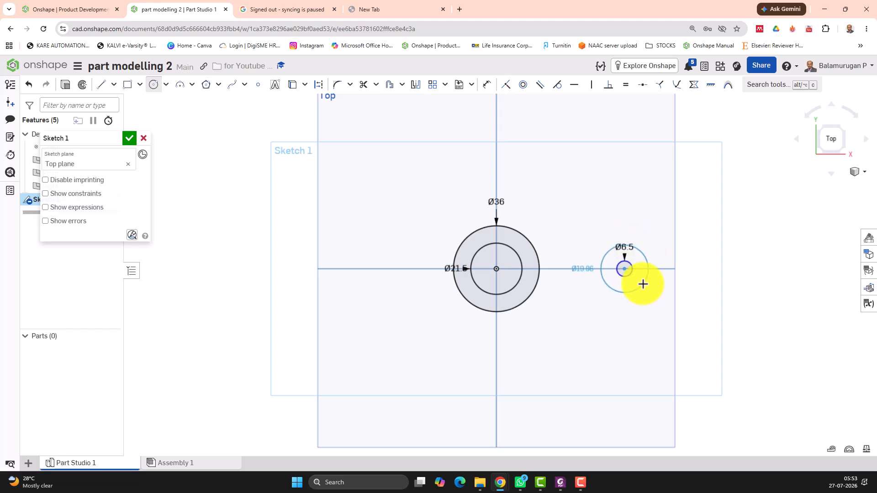
left_click(643, 288)
type("20")
key("Return")
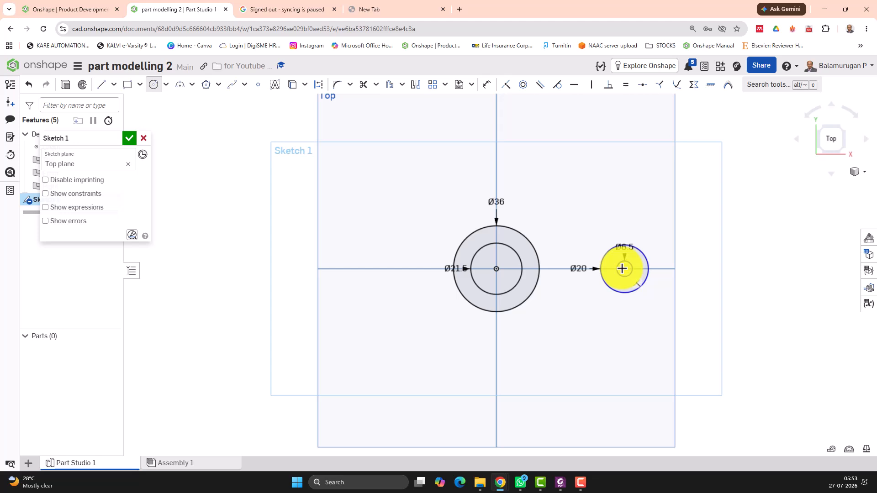
- Dimension the horizontal distance between the centres of the two circle pairs as 38 mm
left_click(487, 84)
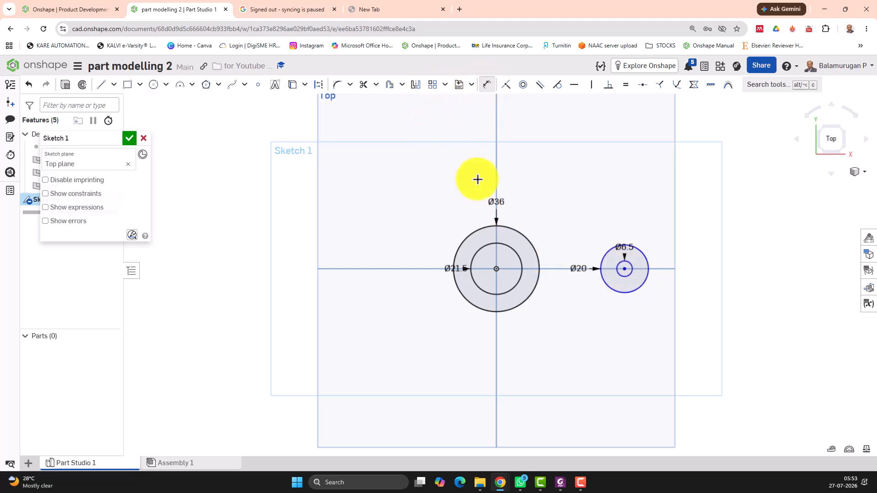
left_click(496, 270)
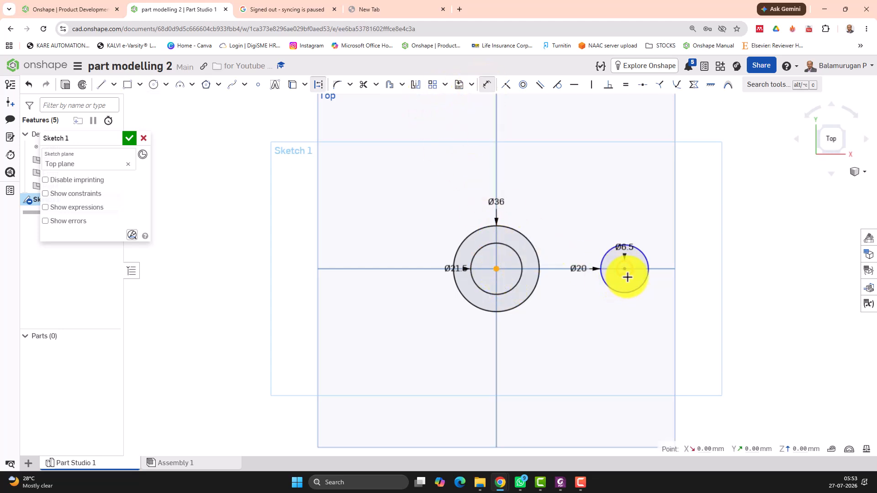
left_click(624, 269)
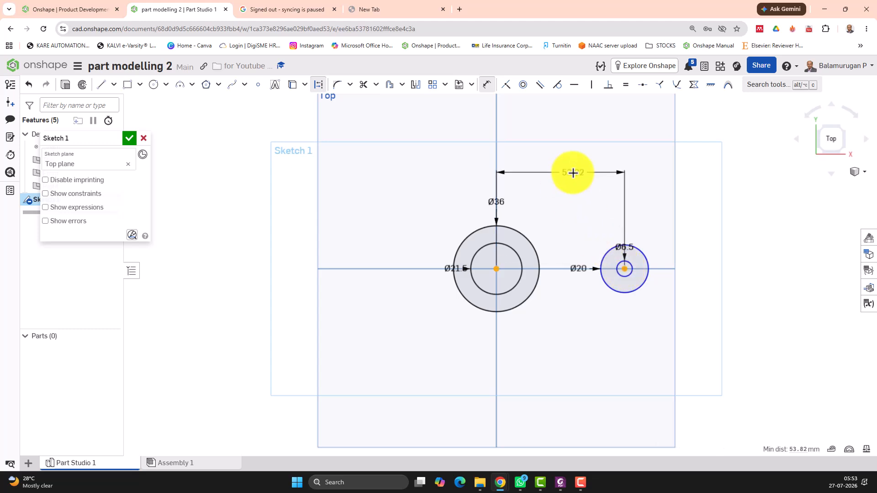
left_click(573, 173)
type("38")
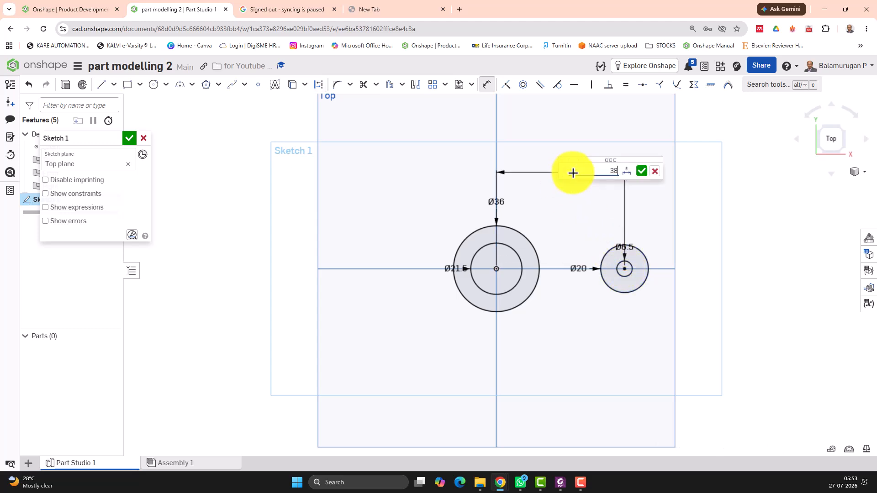
key("Return")
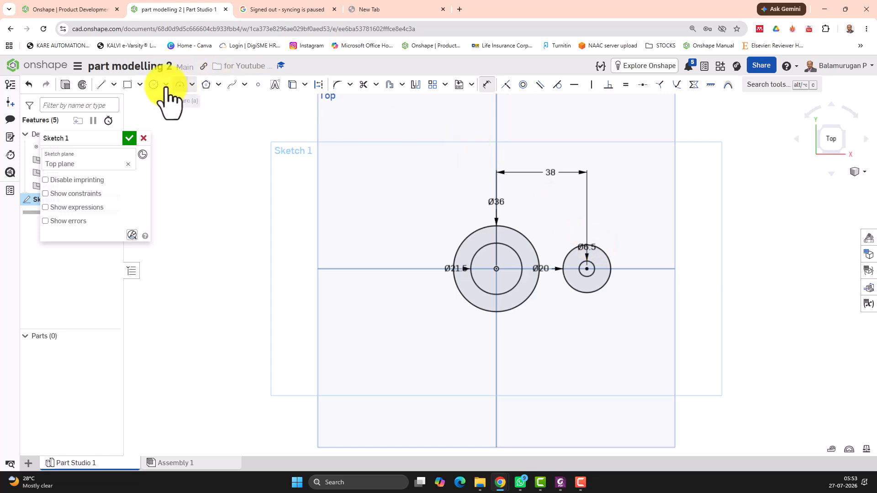
- Draw two lines joining the 36 mm and 20 mm circles, about 19.5 mm long below the horizontal axis and about 21.5 mm above it
left_click(100, 85)
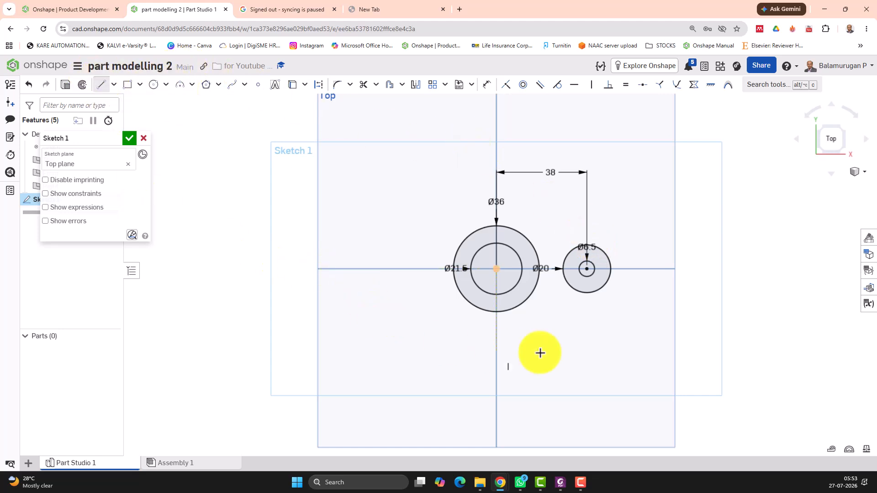
scroll(548, 311, "up", 5)
scroll(548, 313, "up", 1)
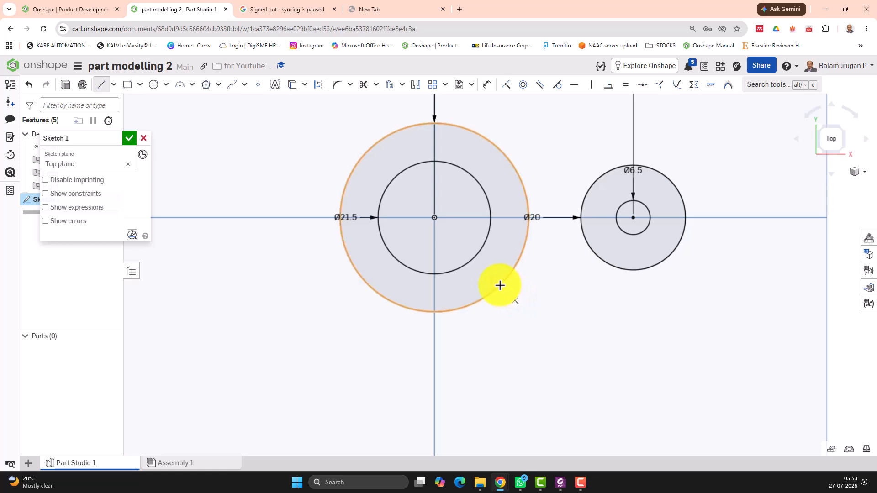
left_click(499, 285)
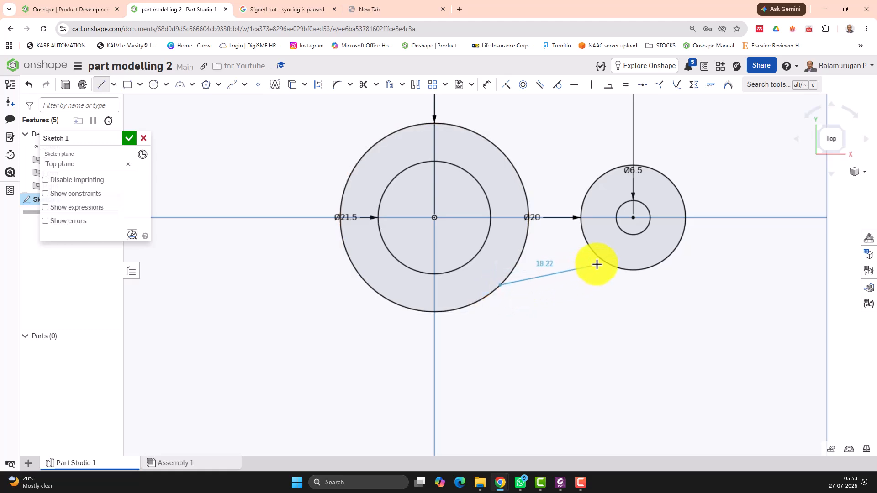
left_click(598, 258)
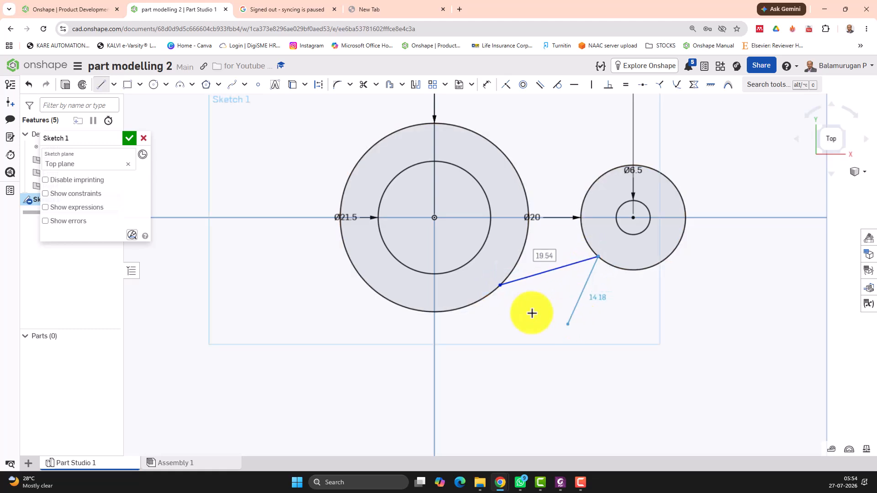
key("Escape")
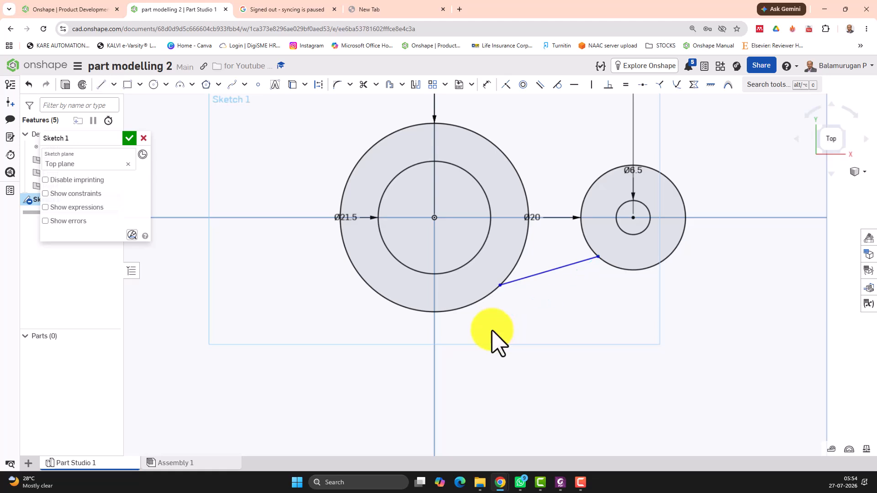
left_click(101, 84)
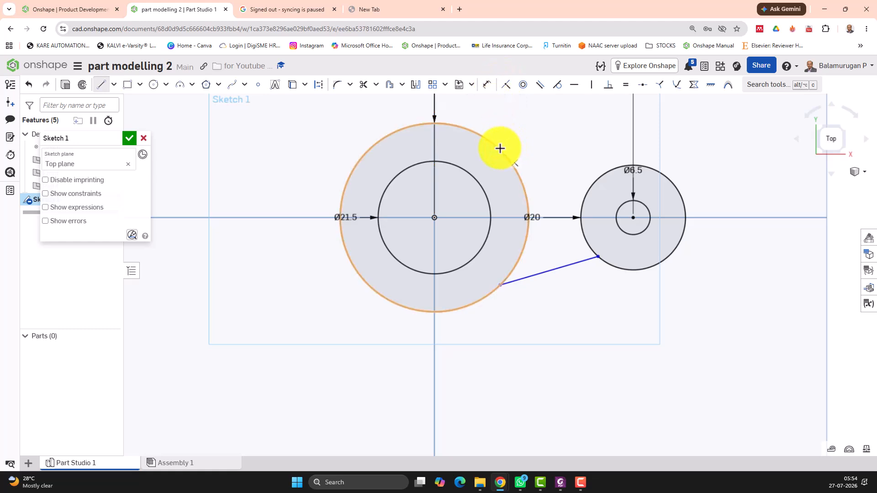
left_click(498, 148)
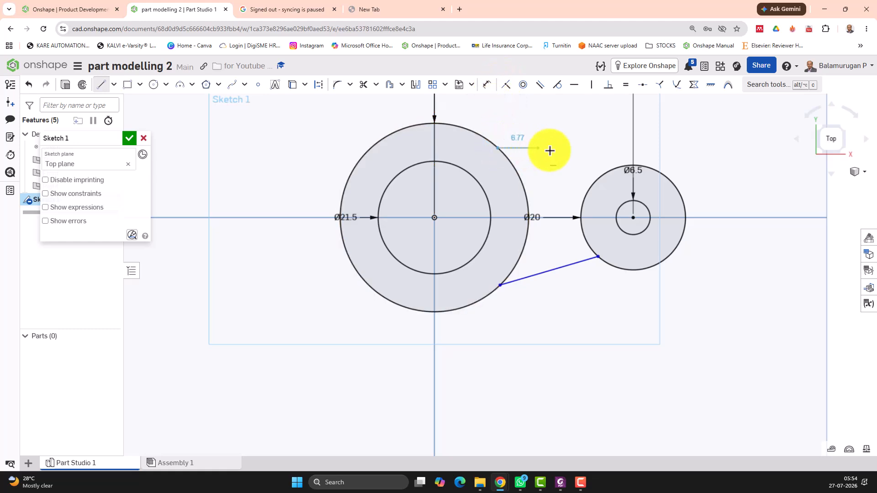
left_click(607, 173)
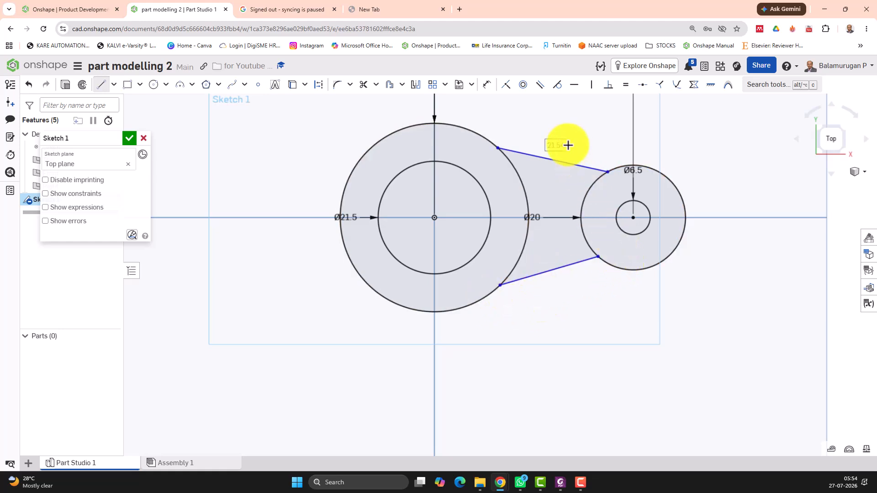
- Constrain the upper connecting line tangent to both the 36 mm and the 20 mm circles
left_click(559, 86)
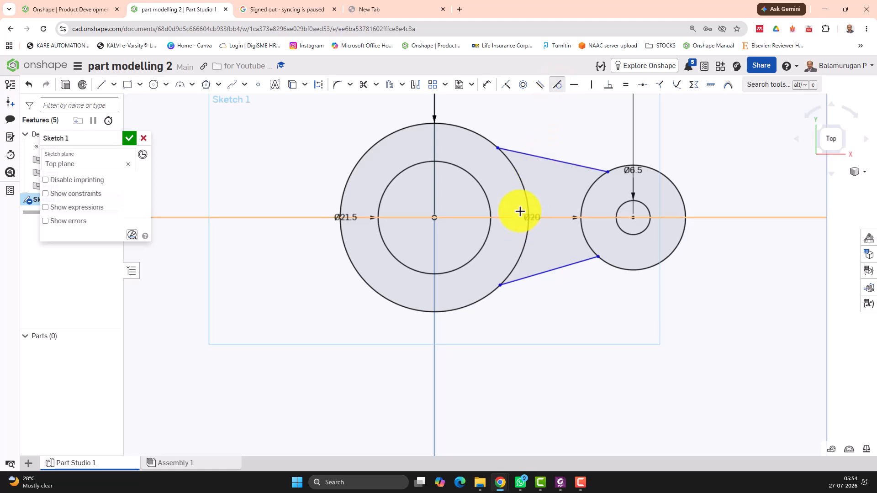
left_click(519, 177)
left_click(537, 157)
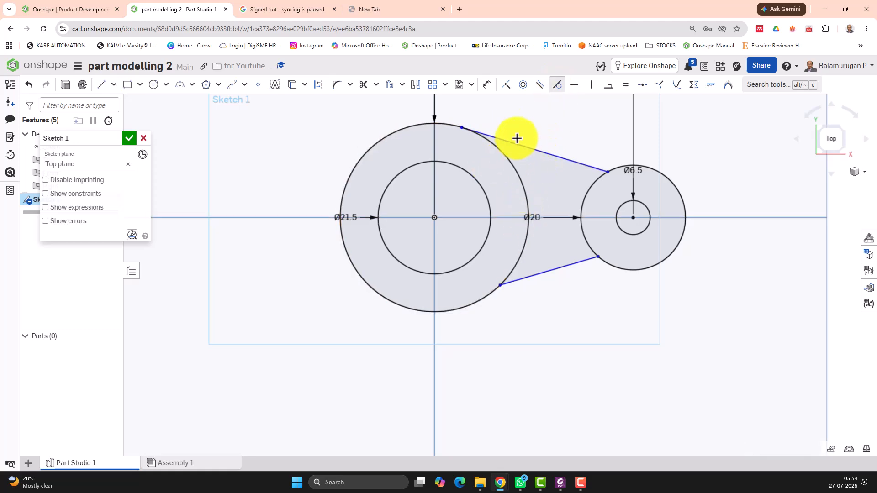
left_click(591, 182)
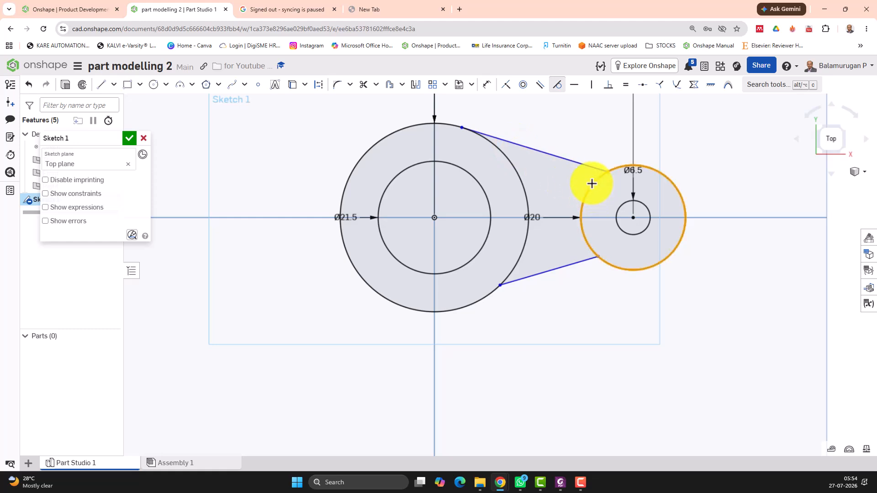
left_click(585, 165)
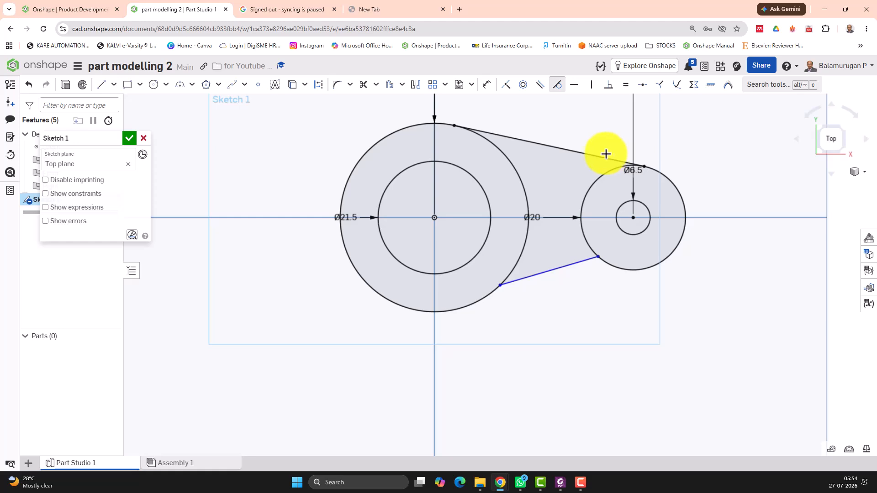
- Make the lower connecting line tangent to the 36 mm circle and the 20 mm circle
left_click(530, 278)
left_click(489, 293)
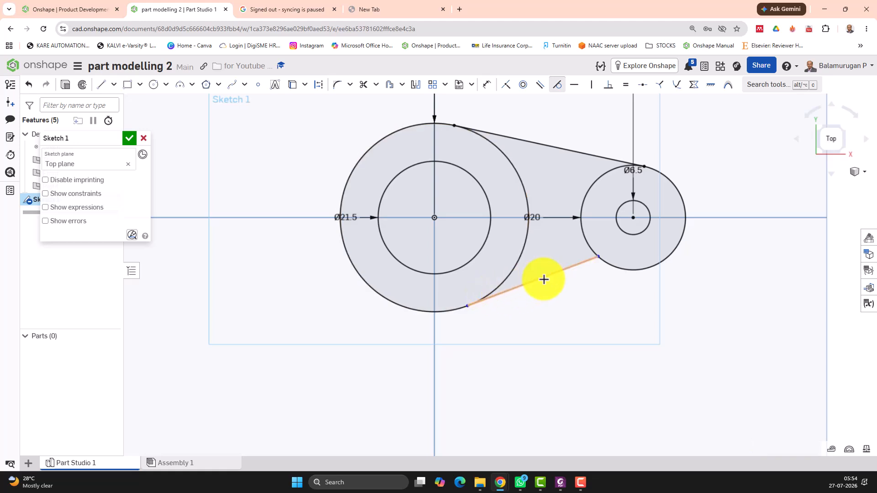
left_click(569, 267)
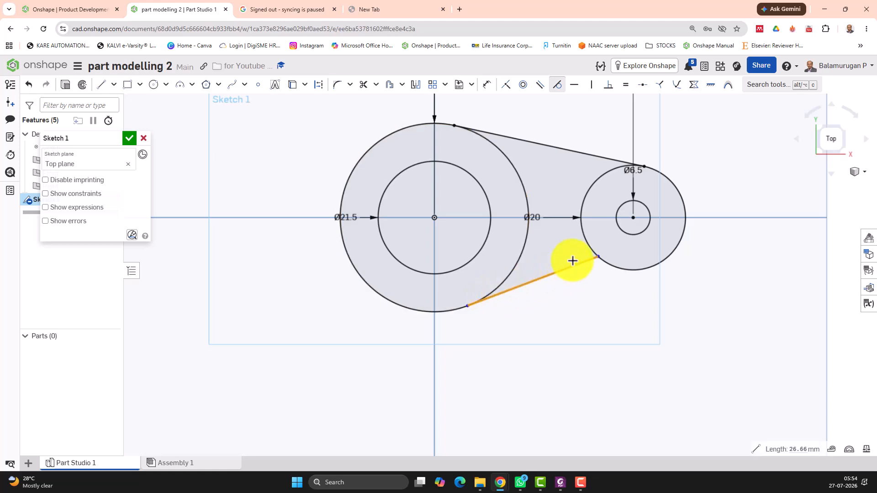
left_click(586, 244)
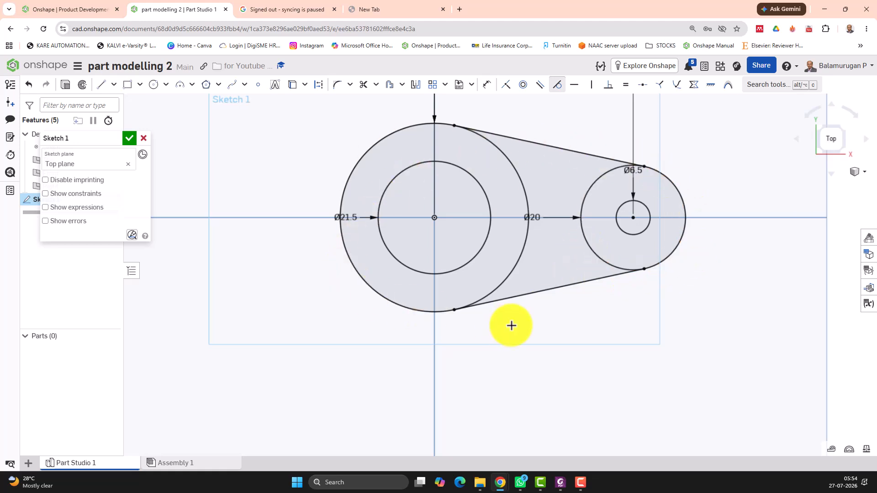
key("Escape")
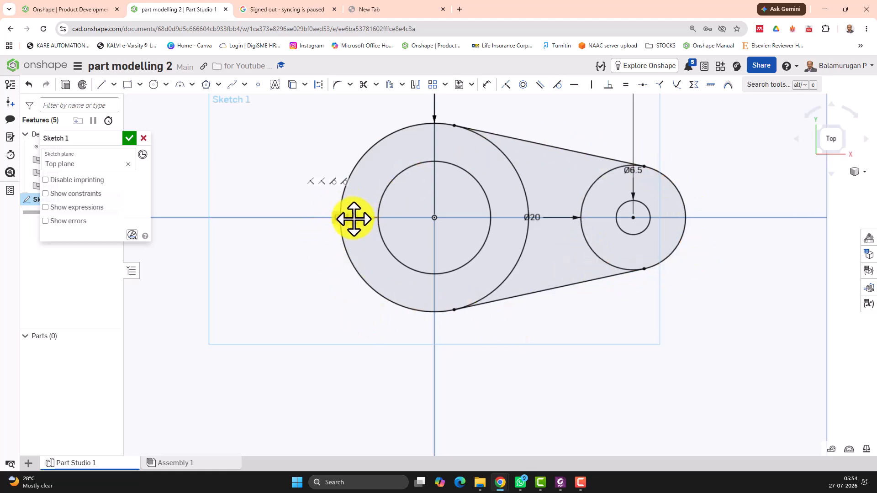
- Reposition the 21.5, 36, 20 and 6.5 mm diameter dimensions so that they sit outside the profile
left_click_drag(352, 229, 348, 305)
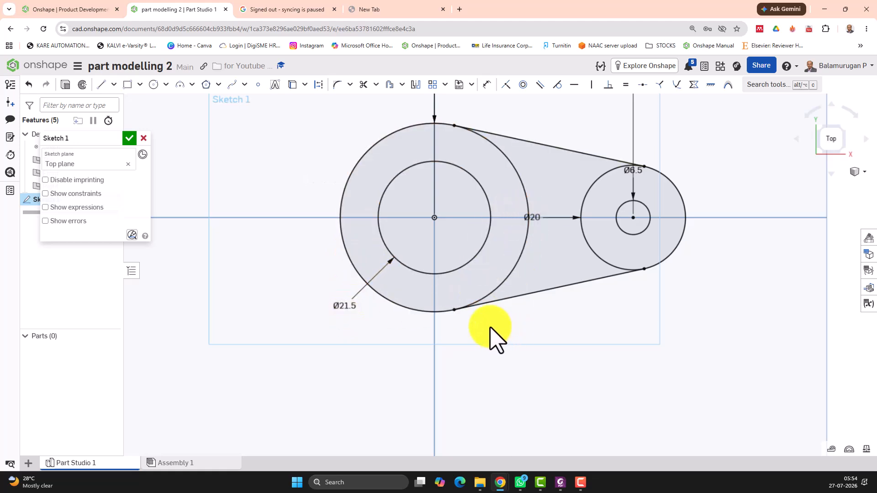
scroll(451, 201, "up", 2)
scroll(452, 214, "down", 3)
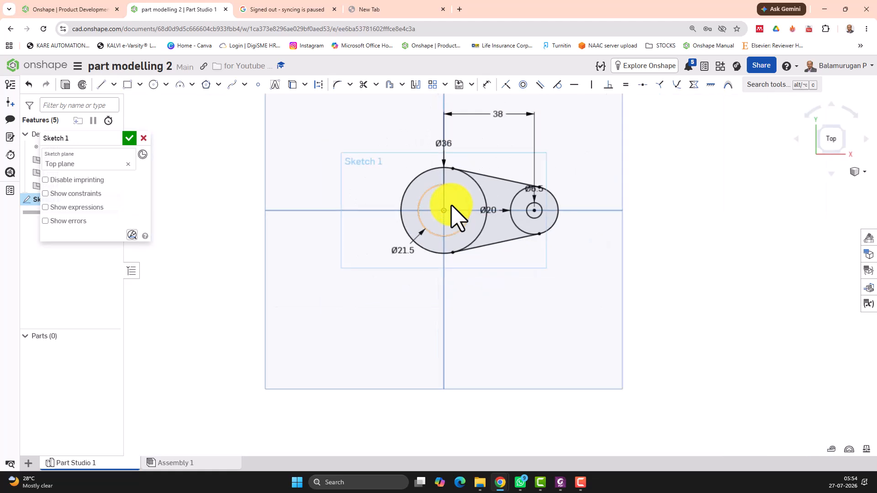
left_click_drag(351, 153, 339, 170)
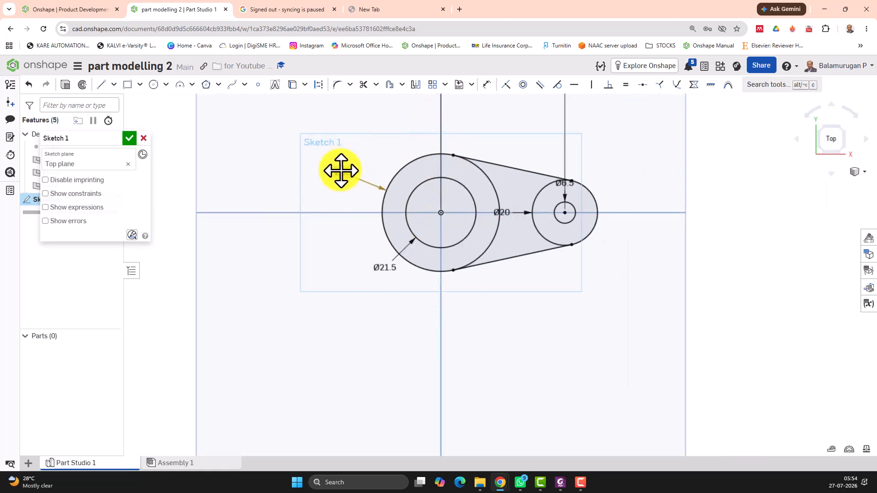
left_click_drag(509, 212, 618, 269)
mouse_move(567, 182)
left_mouse_down()
mouse_move(581, 196)
mouse_move(578, 184)
mouse_move(616, 173)
left_mouse_up()
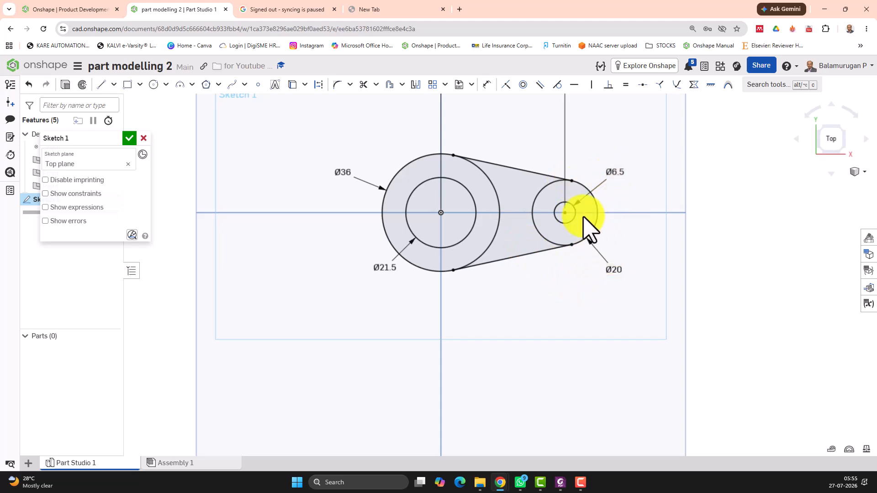
- Place the 38 mm centre-distance dimension closer above the profile and finish the sketch
scroll(528, 163, "up", 3)
scroll(529, 169, "down", 4)
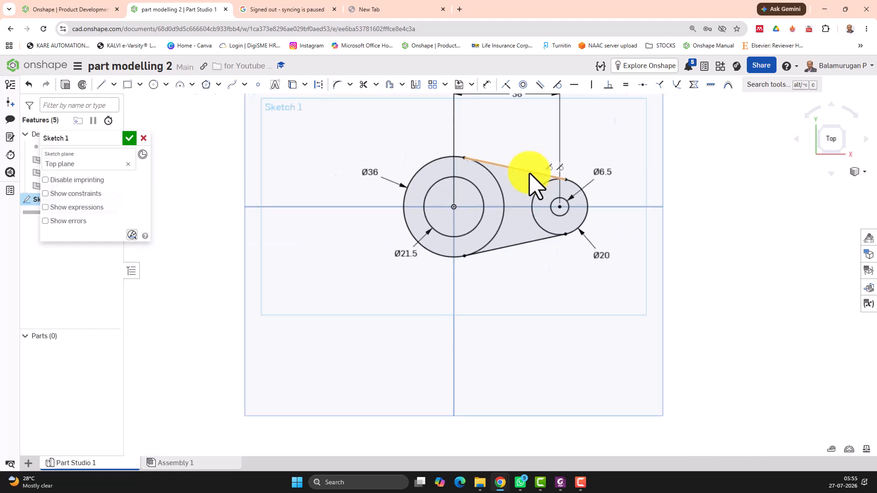
scroll(525, 144, "up", 2)
left_click_drag(530, 138, 525, 167)
scroll(525, 174, "up", 3)
scroll(524, 175, "up", 1)
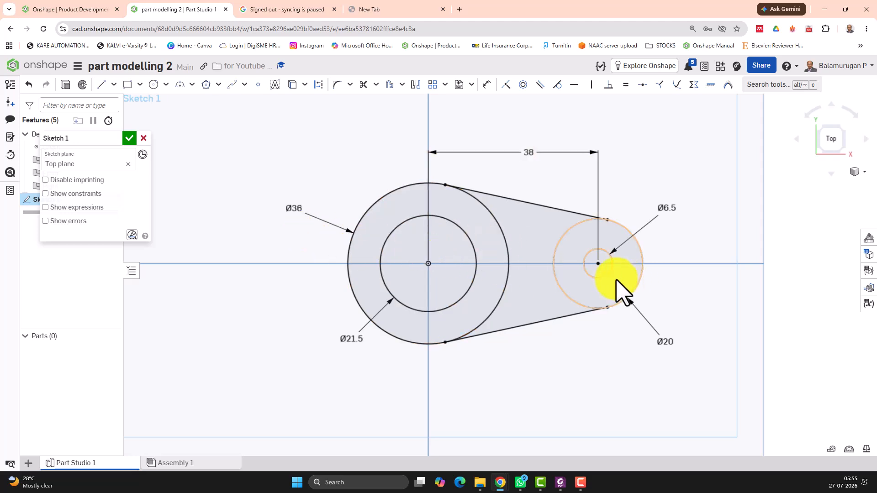
left_click(129, 138)
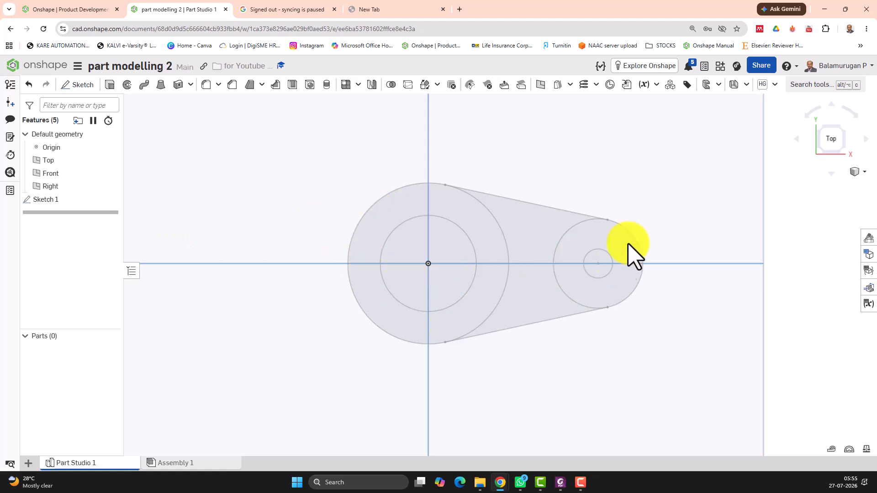
- Extrude the ring region between the 36 mm and 21.5 mm circles as a new solid with a blind depth of 14 mm
mouse_move(678, 182)
right_mouse_down()
mouse_move(664, 219)
mouse_move(656, 210)
right_mouse_up()
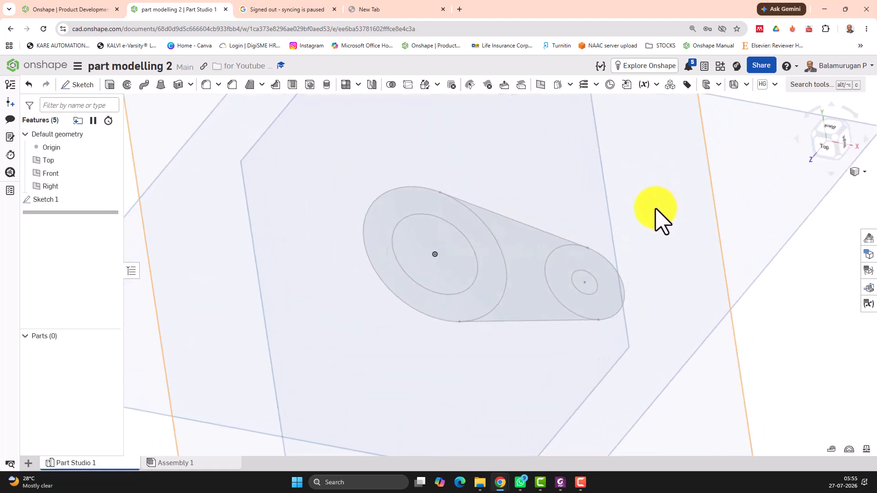
scroll(587, 268, "up", 2)
scroll(586, 268, "down", 4)
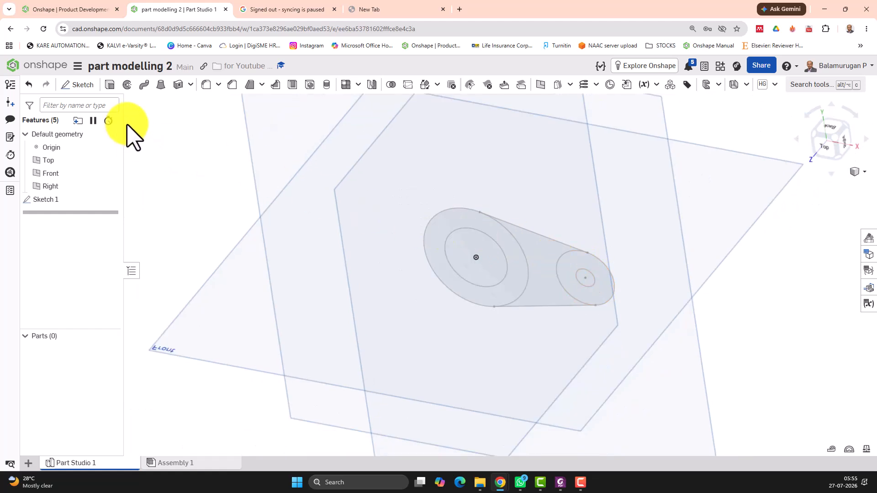
left_click(109, 85)
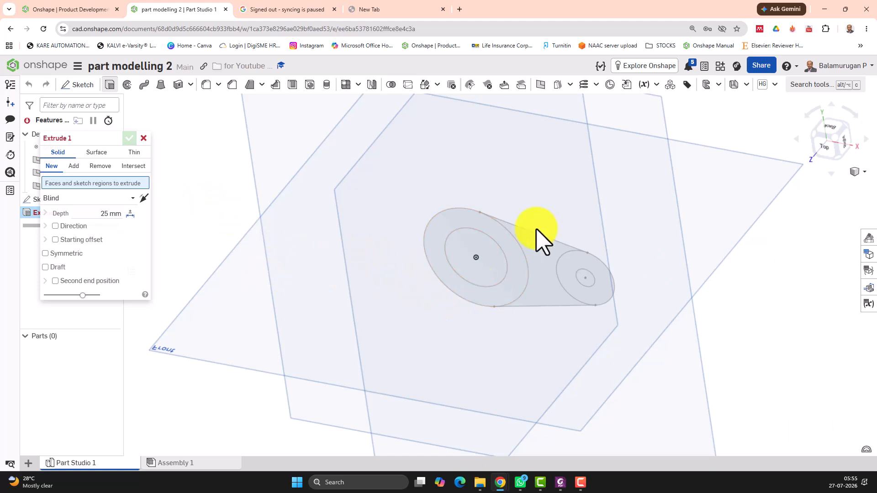
left_click(513, 254)
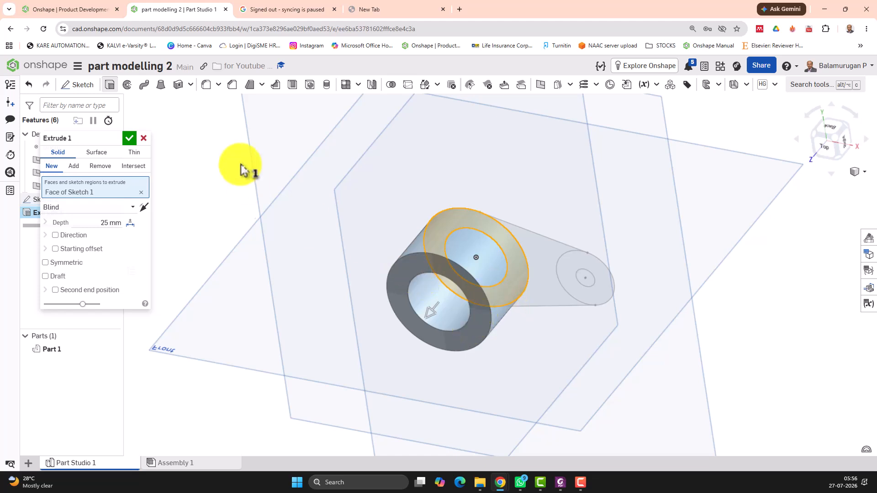
left_click(102, 223)
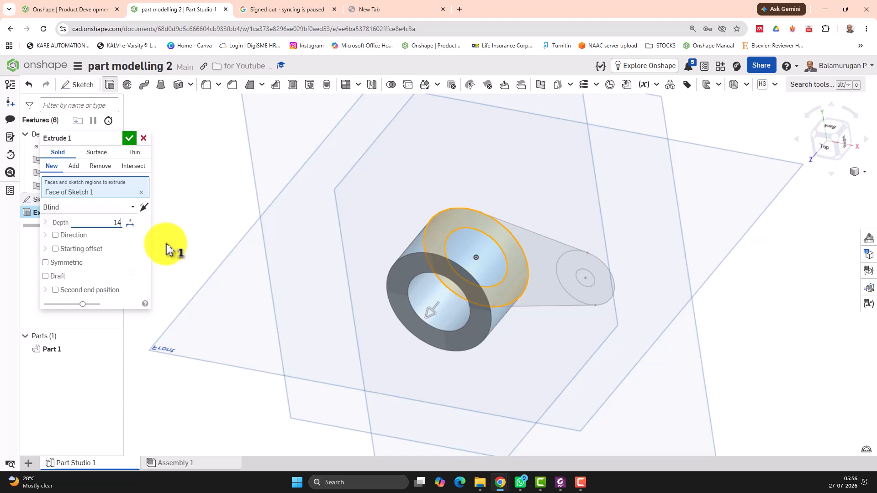
left_click(130, 139)
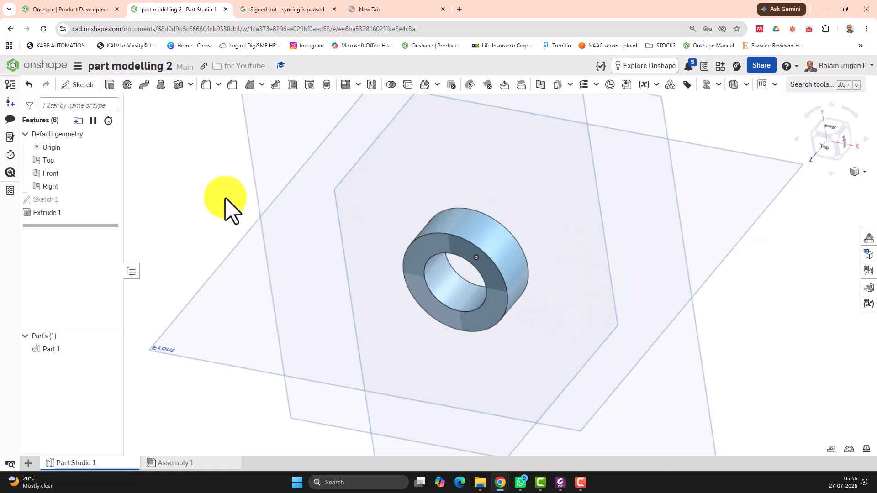
- Show Sketch 1 again and extrude its arm region and small-end ring region 6 mm, adding them to the existing part
left_click(111, 199)
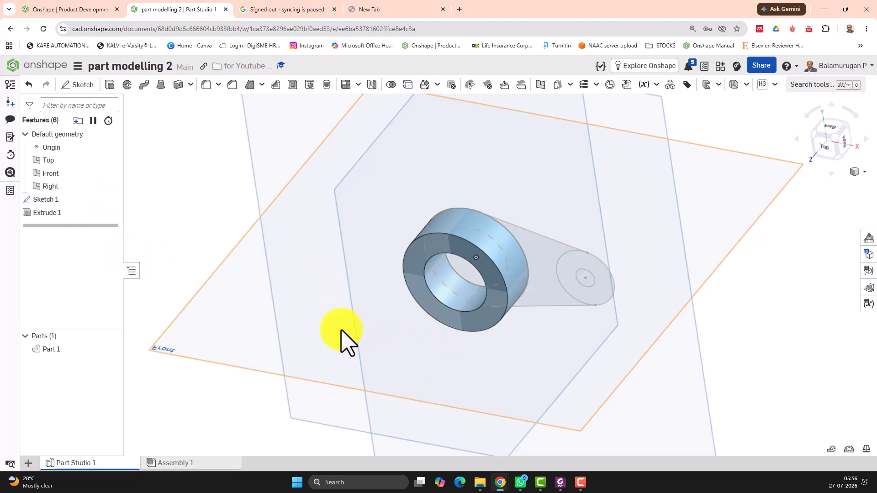
right_click_drag(364, 366, 433, 303)
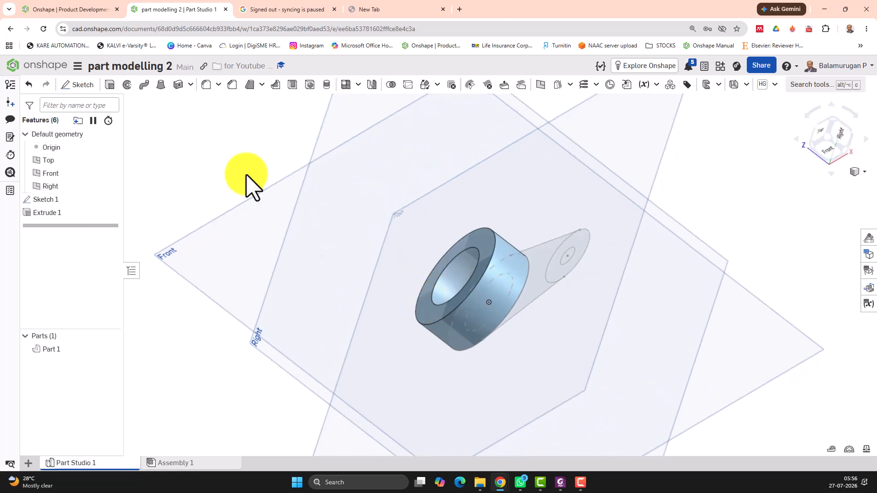
left_click(110, 86)
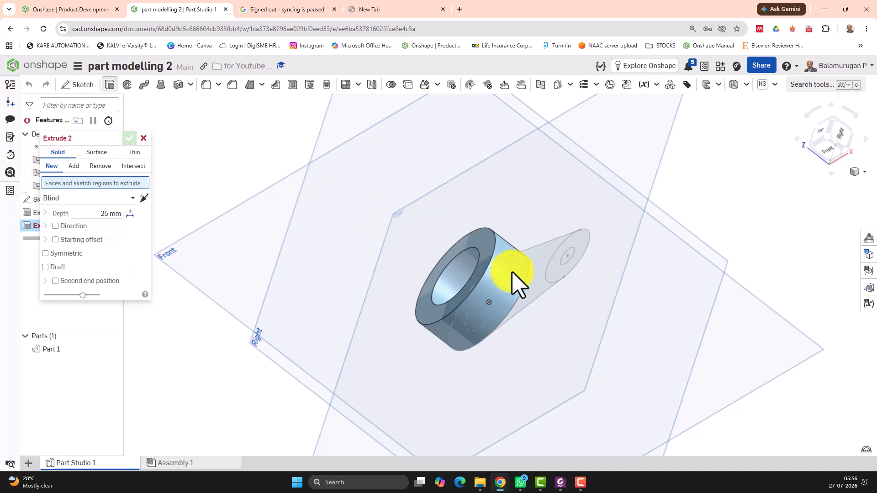
left_click(534, 287)
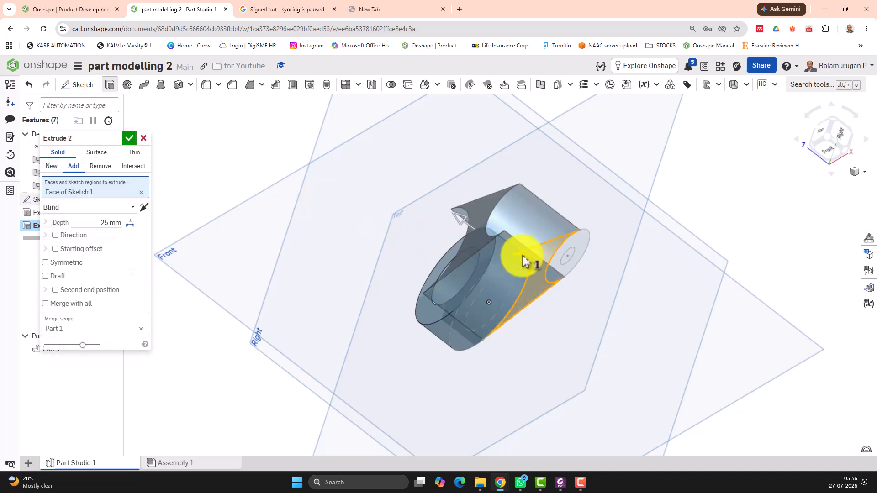
right_click_drag(420, 323, 386, 272)
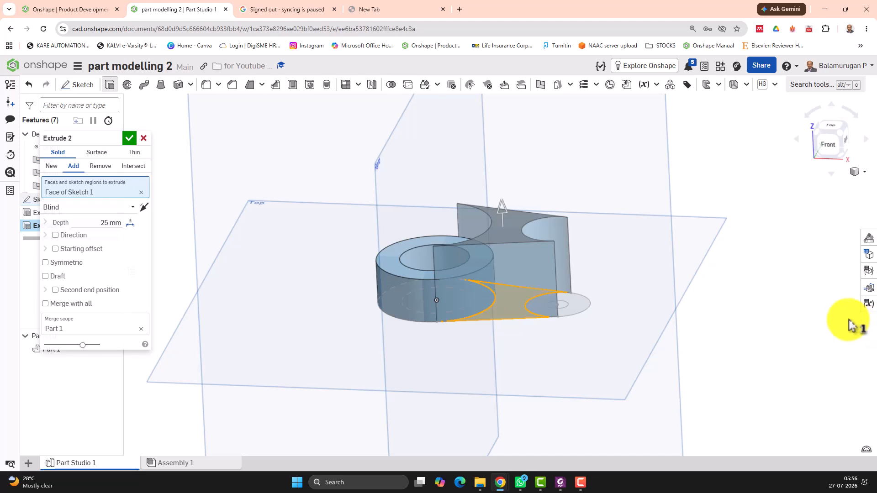
right_click_drag(553, 137, 587, 188)
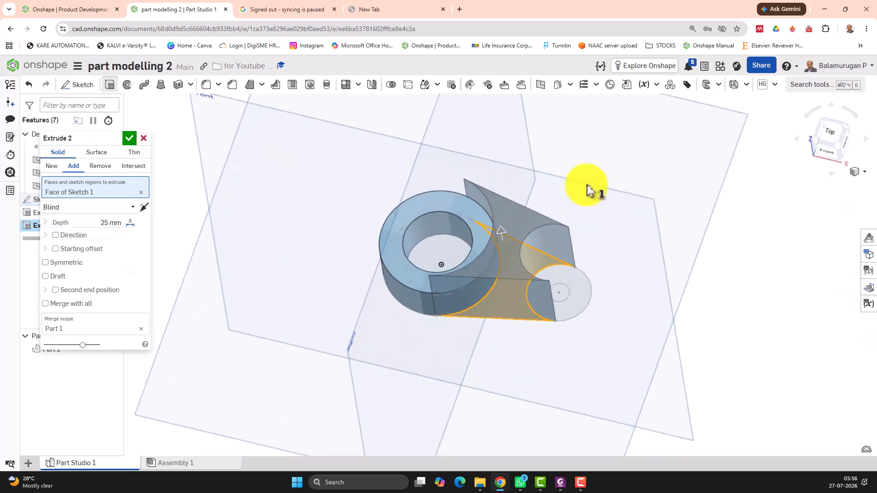
left_click(579, 289)
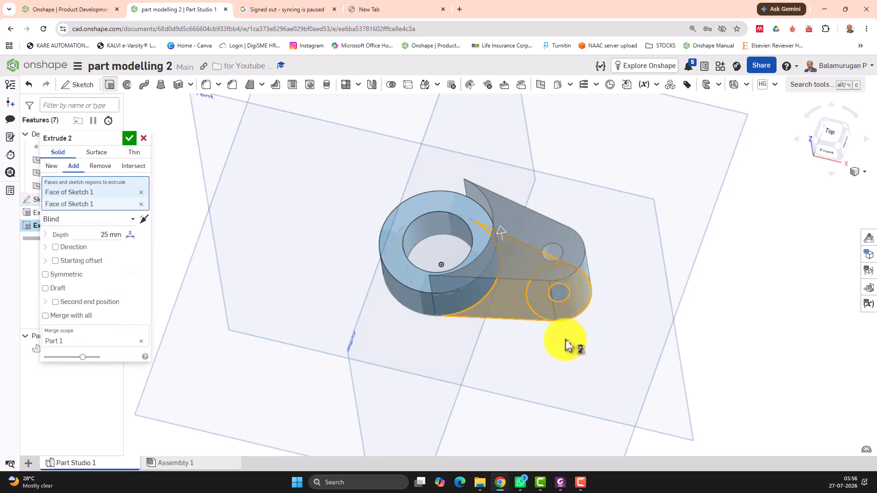
left_click(101, 234)
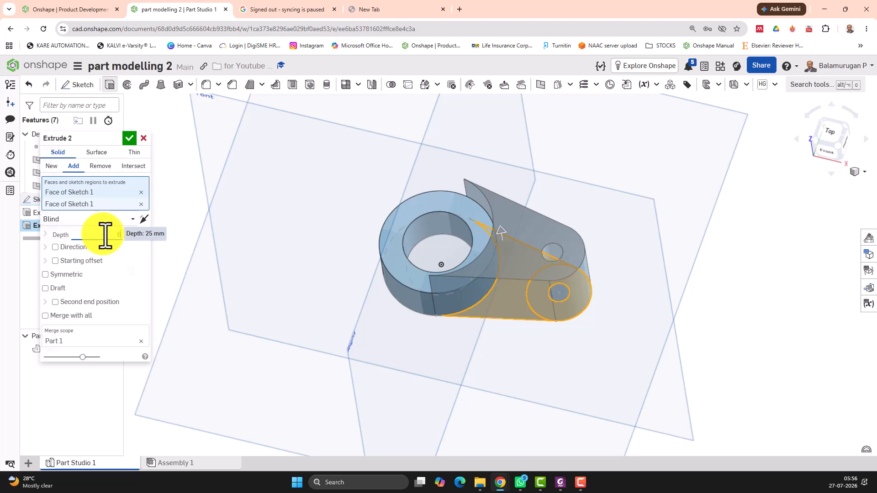
type("6")
left_click(129, 138)
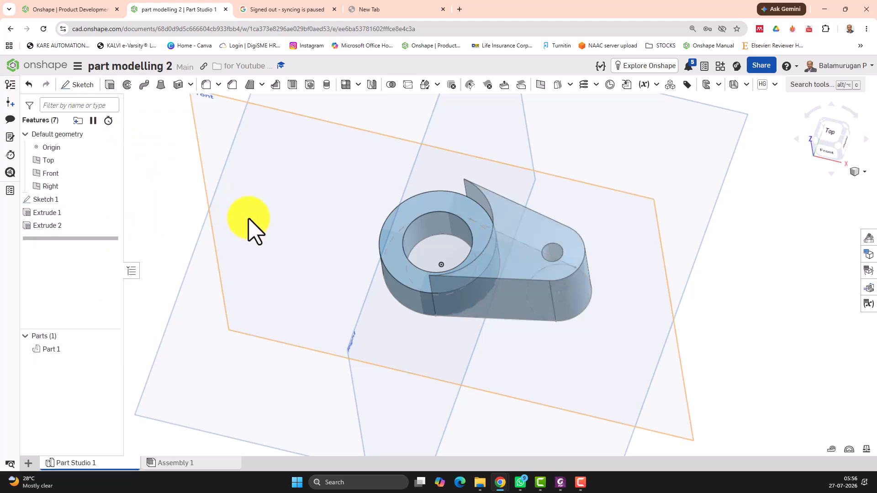
- Extrude the small-end ring region of Sketch 1 by 24 mm in the opposite direction, below the arm, adding it to the part
right_click_drag(425, 378, 463, 299)
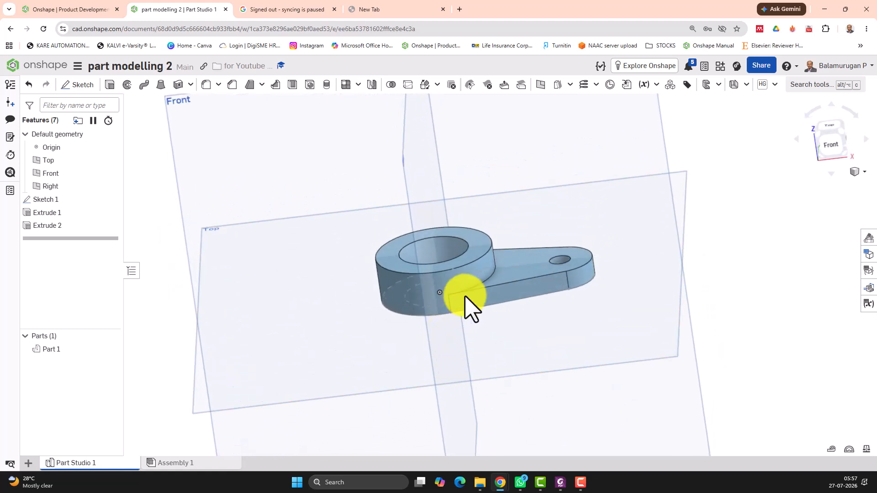
mouse_move(543, 362)
right_mouse_down()
mouse_move(516, 311)
mouse_move(521, 299)
right_mouse_up()
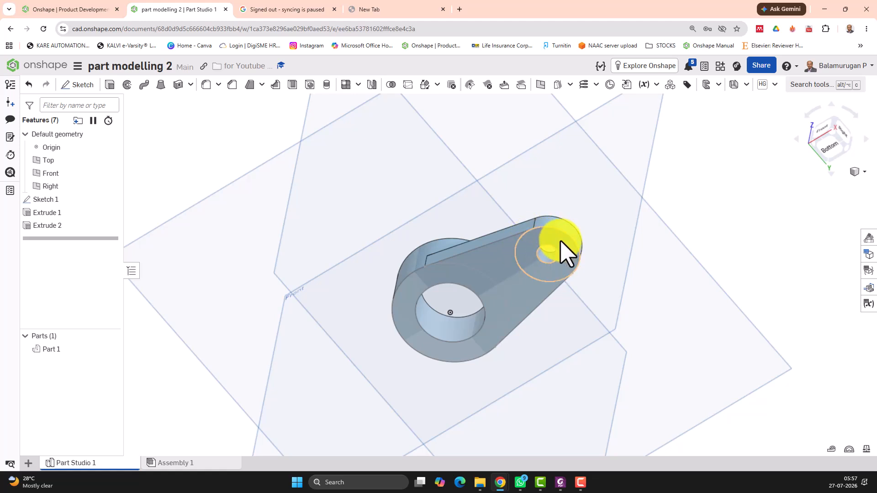
right_click_drag(544, 242, 540, 304)
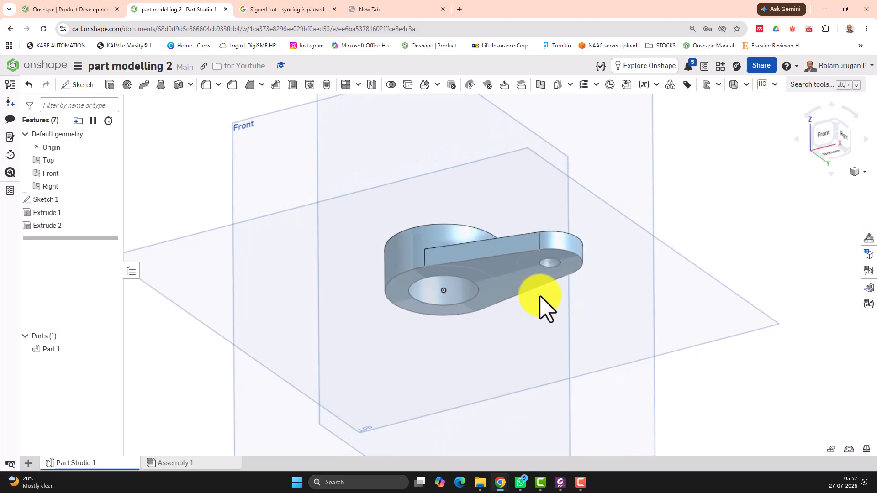
left_click(110, 85)
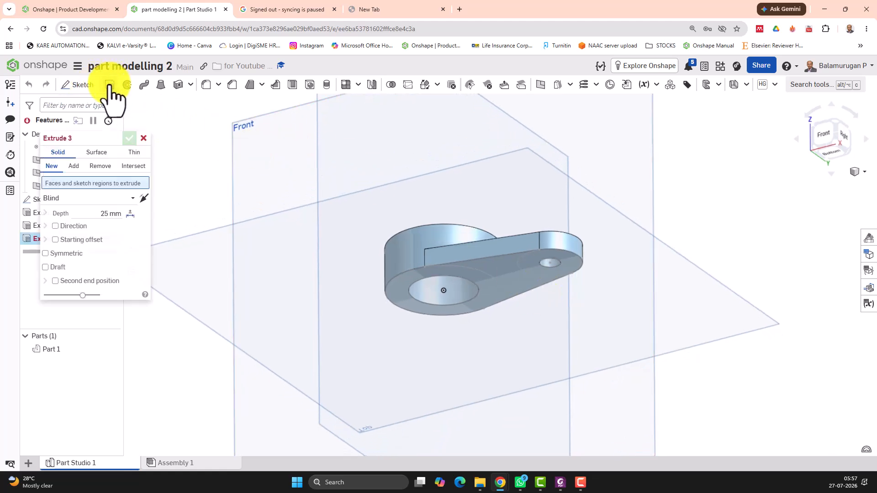
left_click(529, 260)
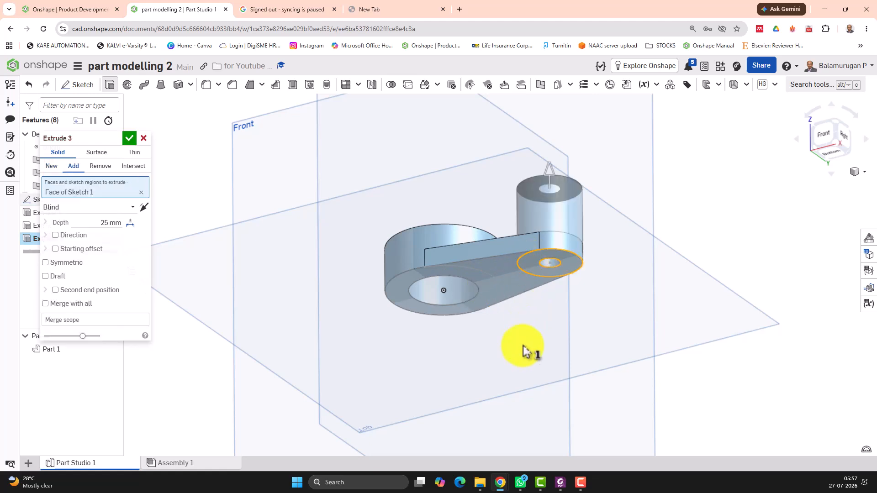
right_click_drag(574, 311, 579, 336)
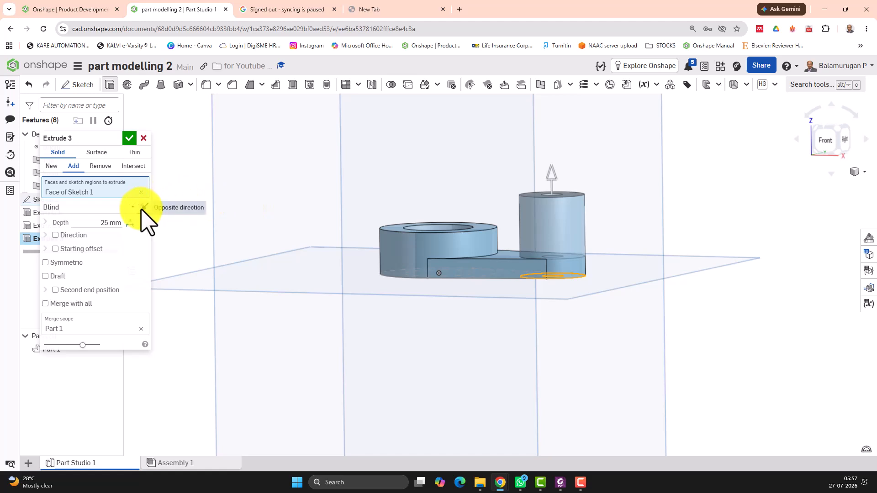
left_click(143, 210)
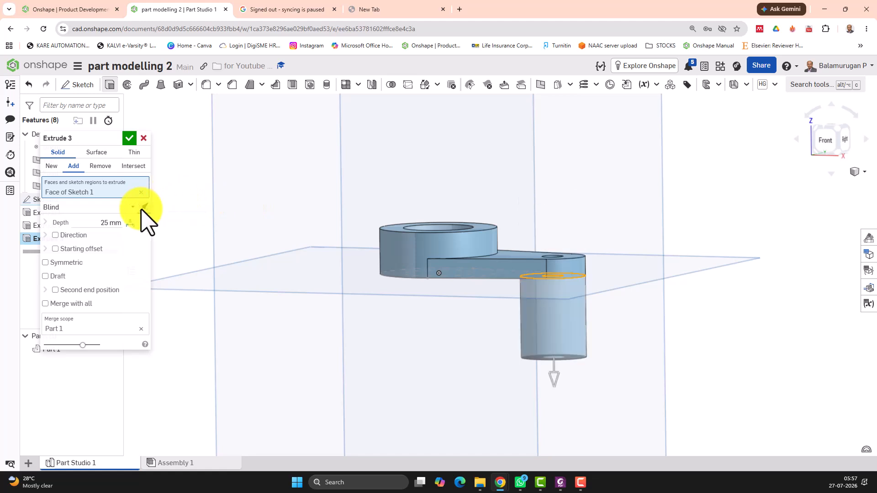
right_click_drag(343, 362, 336, 336)
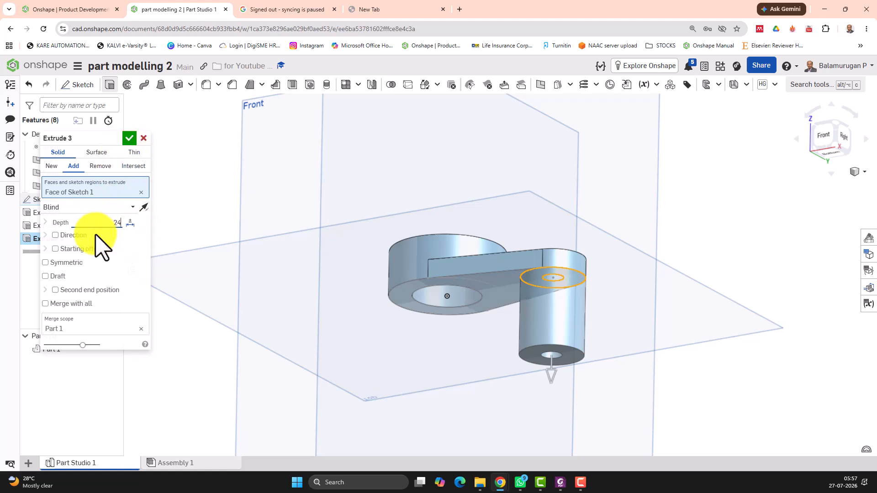
left_click(130, 138)
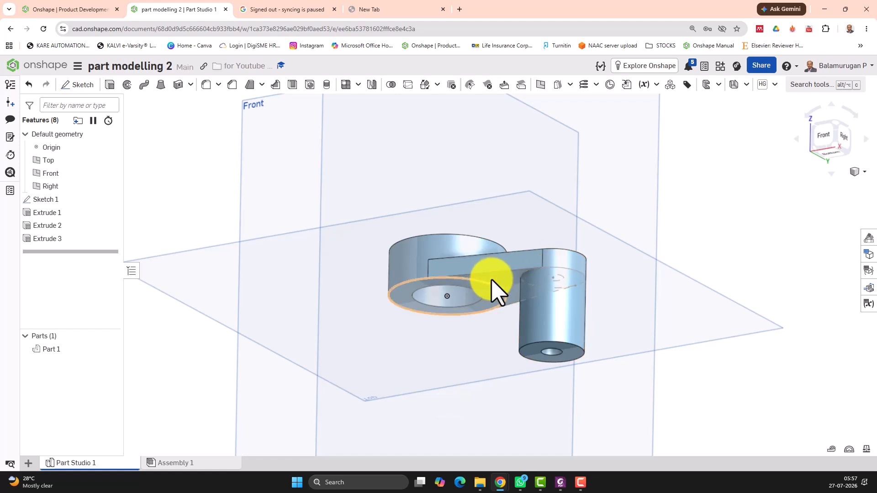
- Rename the part as "Part Modelling - 2"
right_click_drag(626, 274, 652, 270)
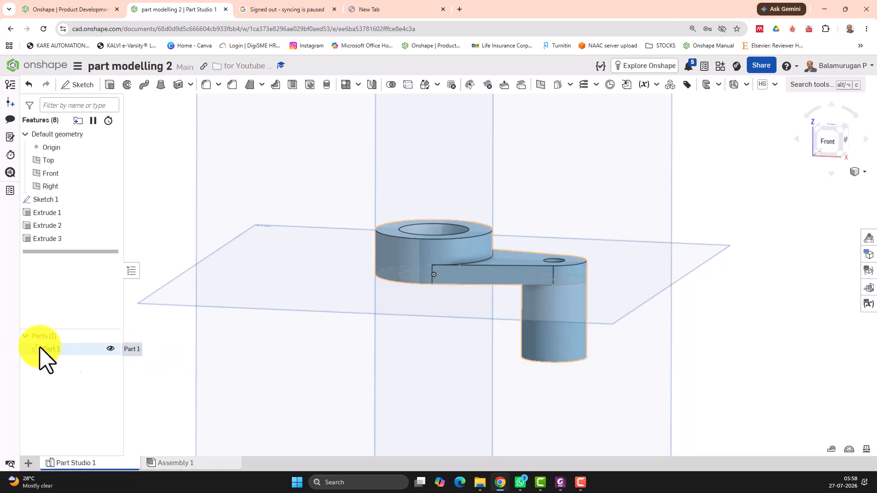
right_click(56, 352)
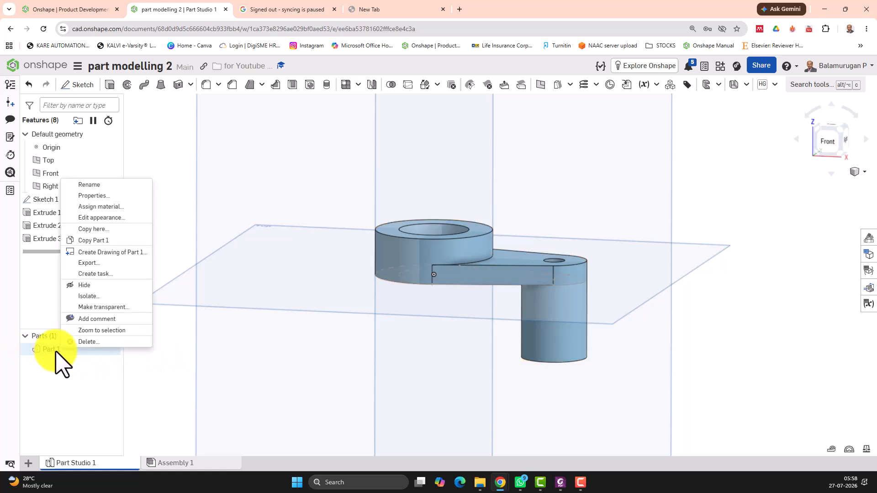
left_click(116, 185)
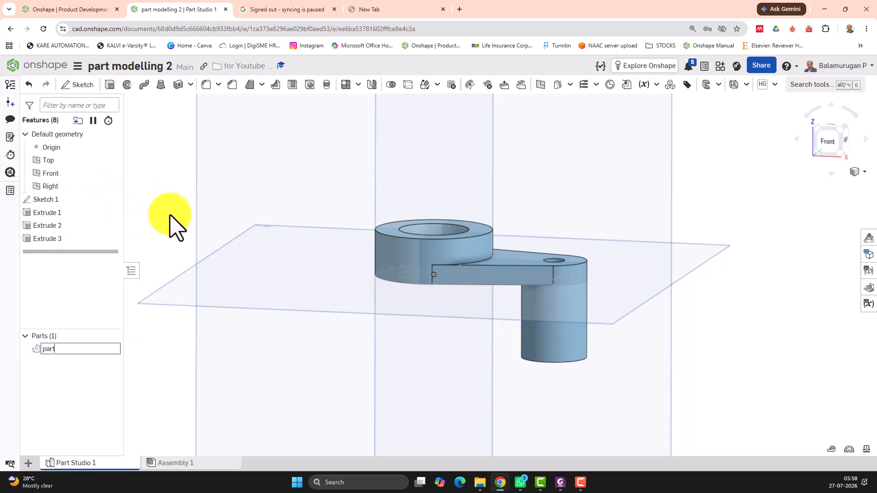
key("BackSpace")
type("Pa")
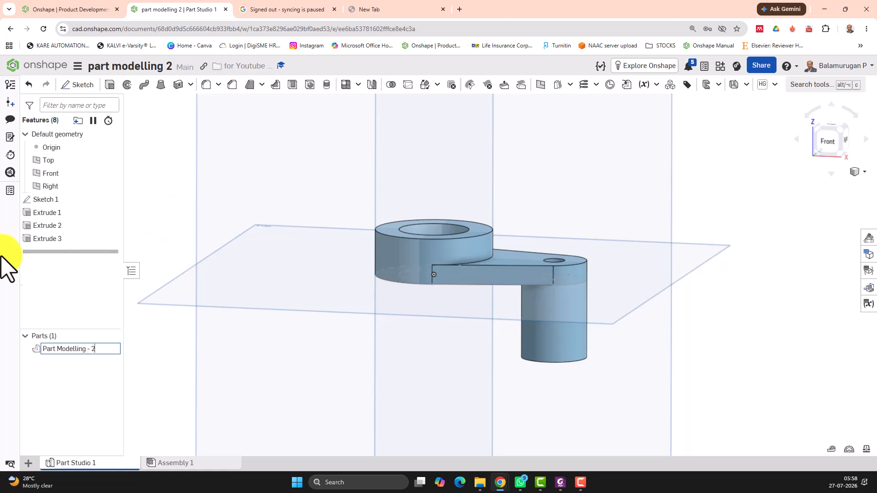
left_click(97, 375)
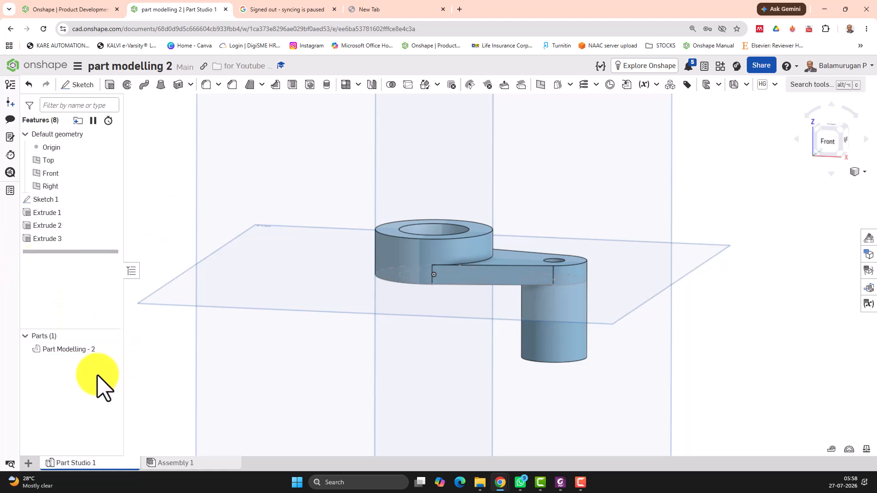
- Create a drawing of the part from the MEC205 template.dwt template with four views
right_click(69, 350)
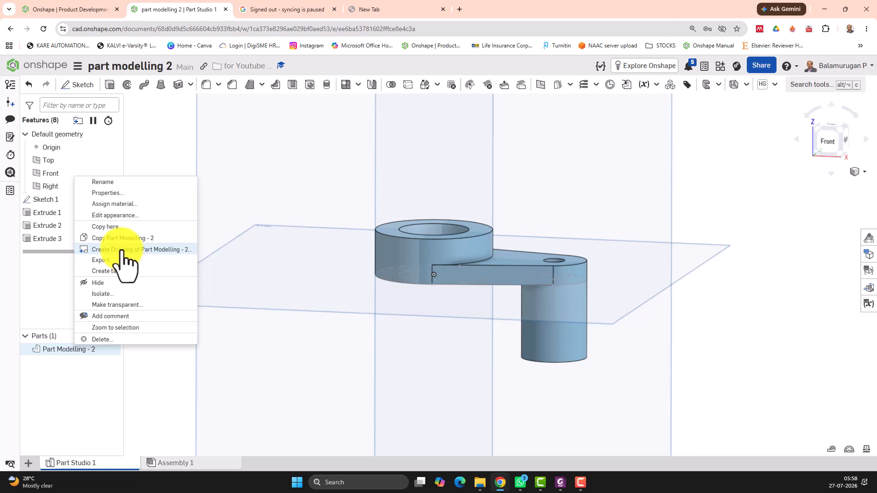
left_click(152, 250)
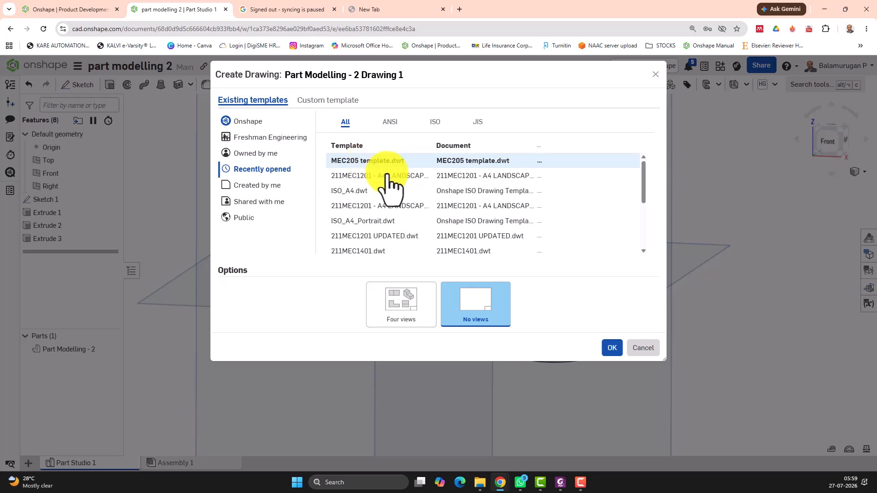
left_click(403, 306)
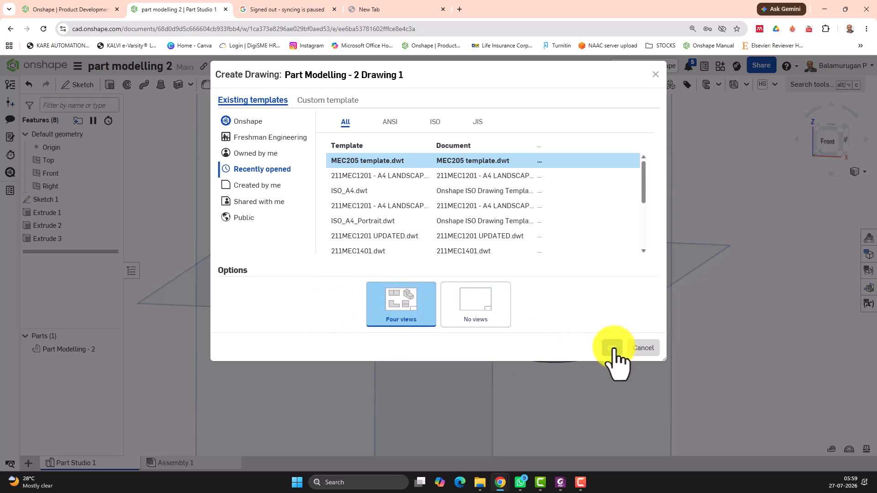
left_click(612, 348)
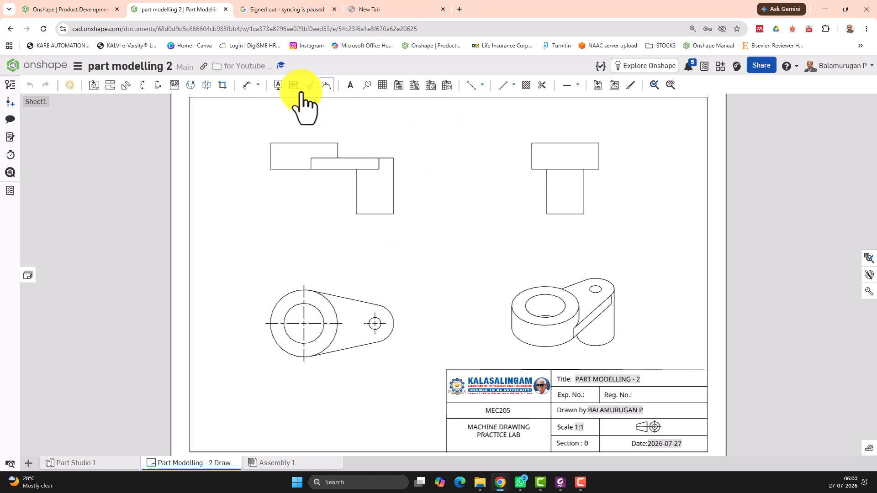
- Dimension the diameters of the large end's bore and outer circle in the plan view, placing both above the profile
left_click(247, 85)
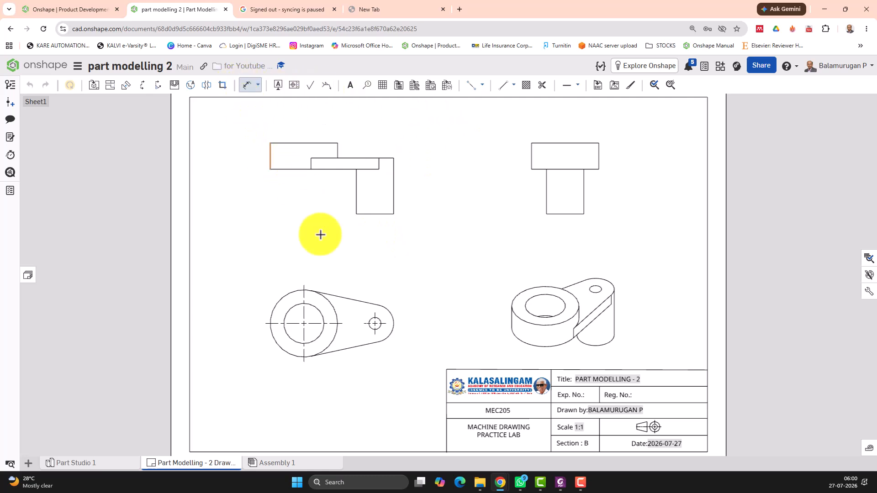
left_click(313, 308)
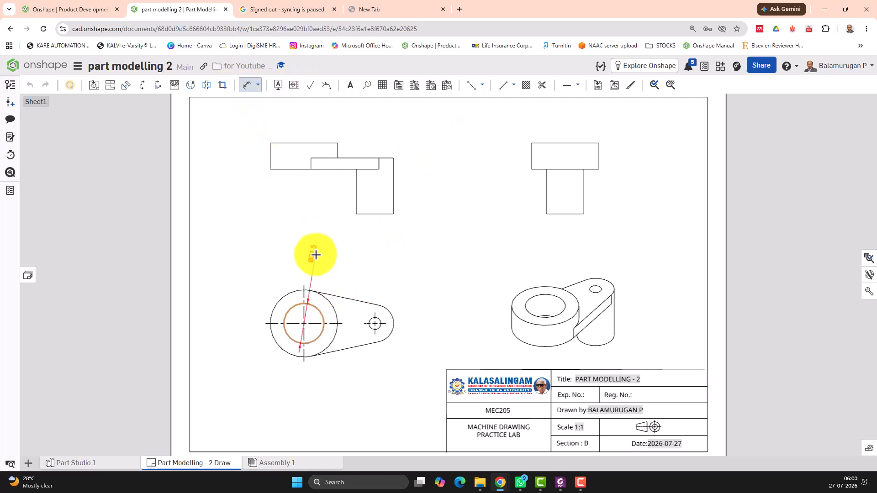
left_click(335, 266)
left_click(283, 297)
left_click(262, 274)
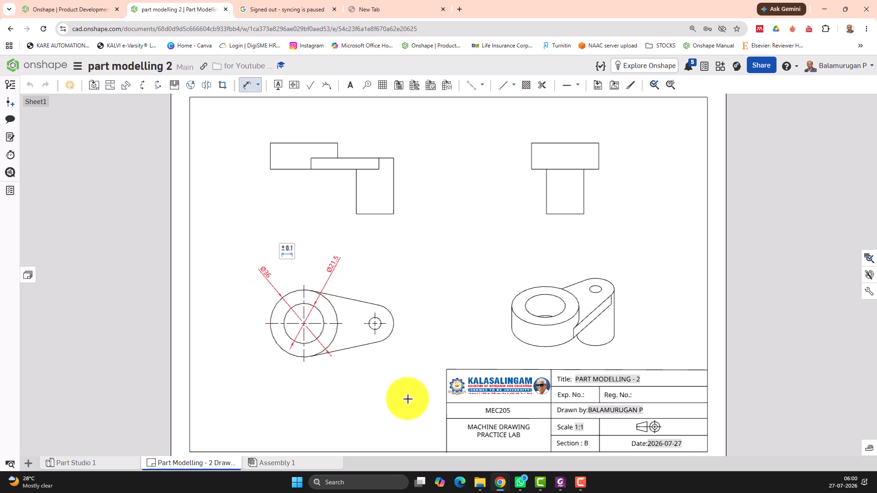
- Dimension the small hole's diameter and the radius of the arm's rounded end in the plan view
left_click(379, 320)
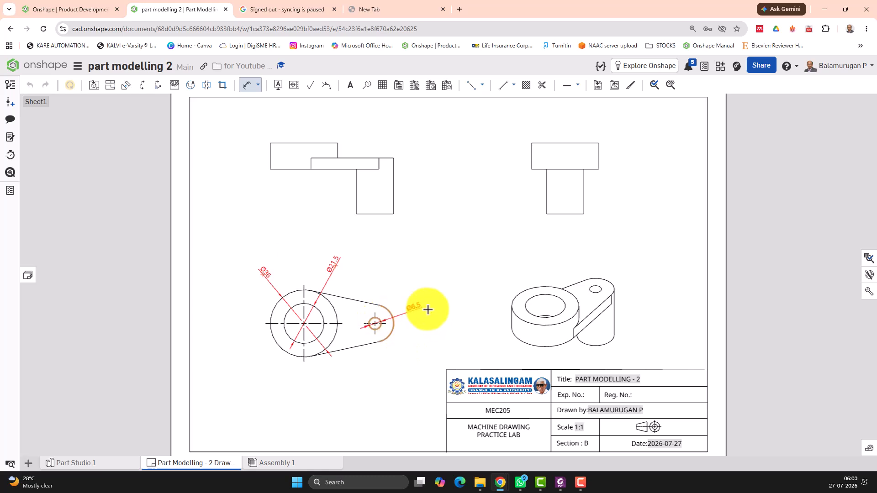
left_click(428, 300)
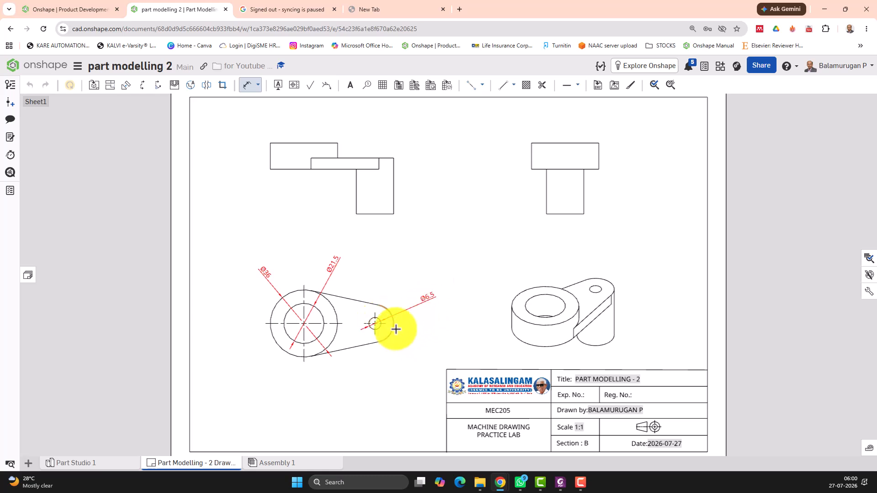
left_click(394, 327)
left_click(420, 349)
- Dimension the horizontal centre distance between the small hole and the large bore, placing it above the plan view
left_click(376, 323)
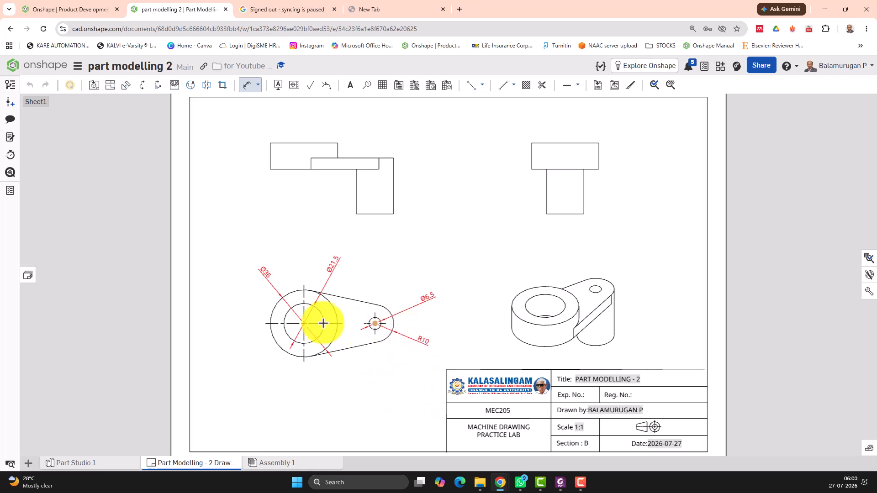
left_click(303, 286)
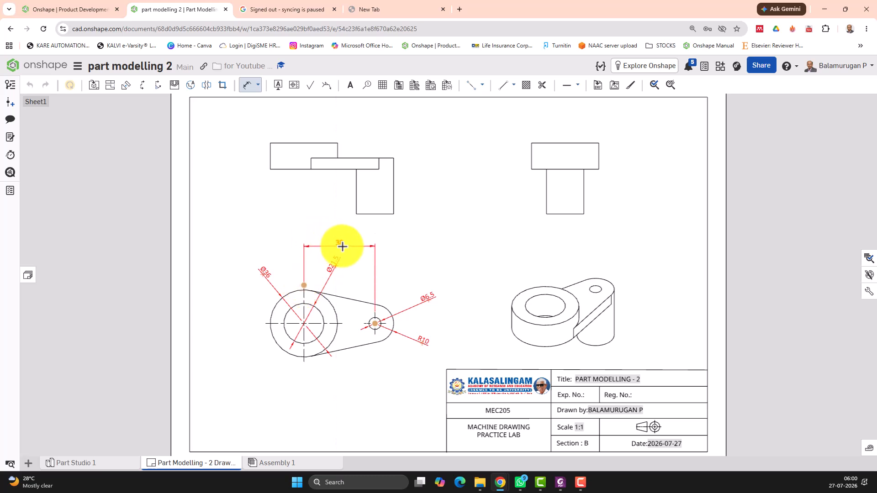
left_click(342, 246)
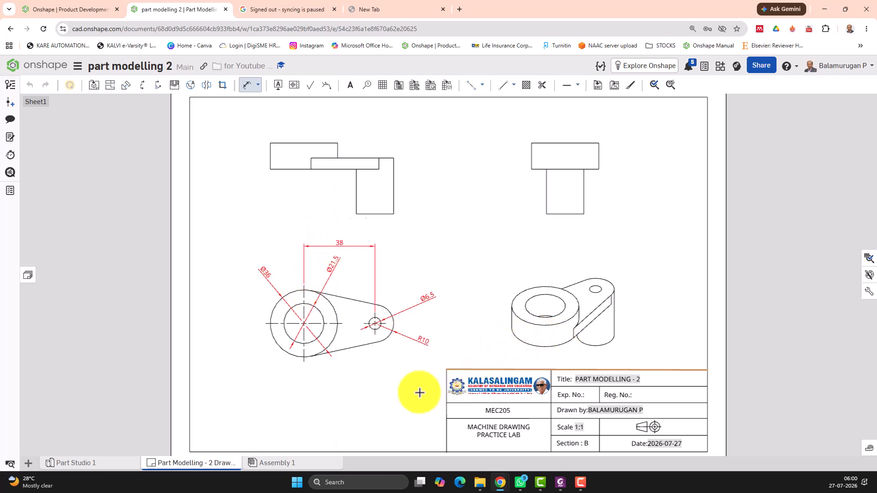
- Dimension the large ring's height and the arm's thickness on opposite sides of the front view
left_click(270, 155)
left_click(253, 154)
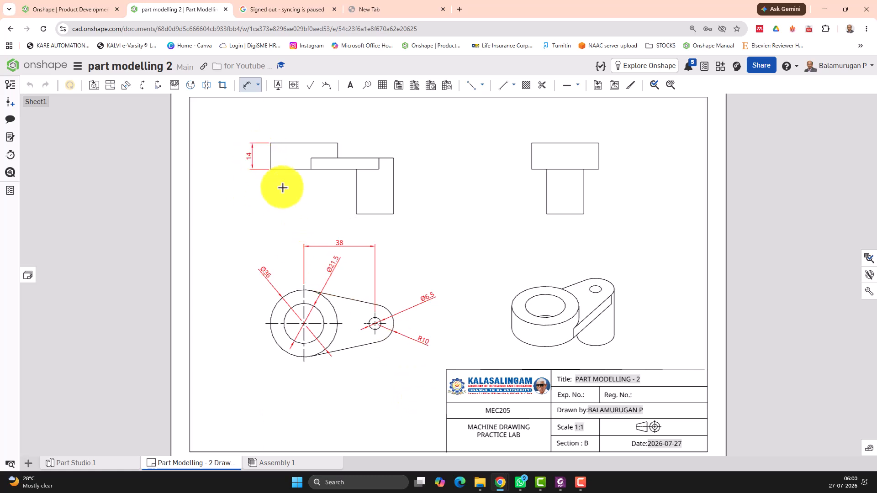
left_click(365, 158)
left_click(368, 169)
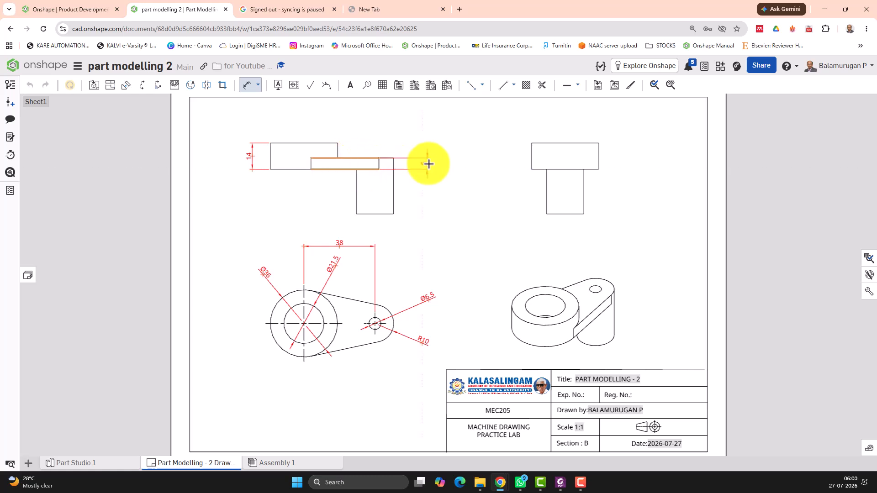
left_click(435, 163)
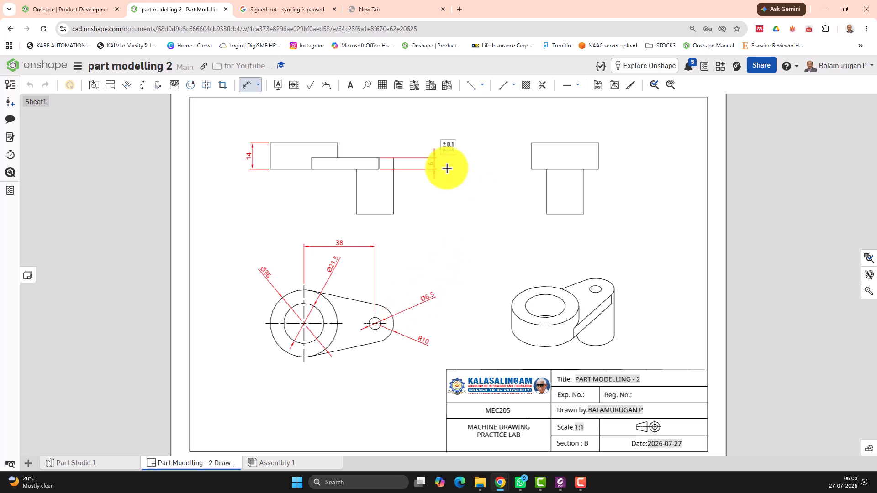
- Dimension the length of the small-end boss below the arm in the front view, aligned with the arm-thickness dimension
left_click(394, 214)
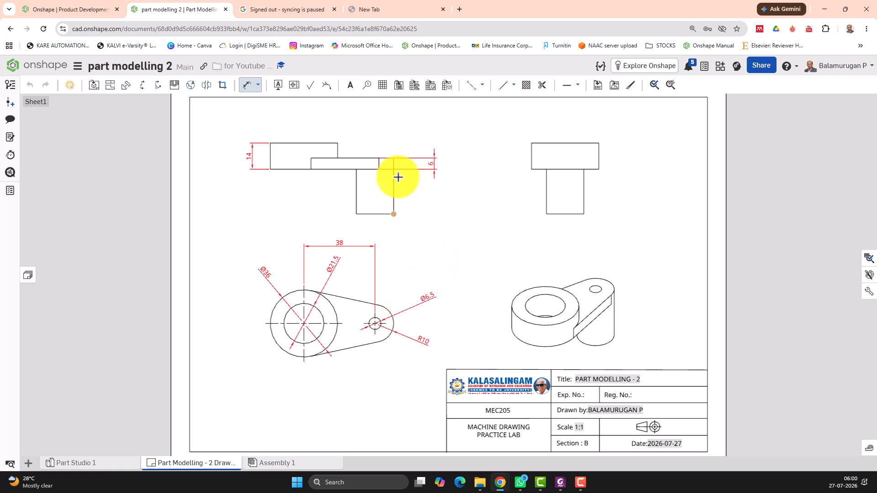
left_click(379, 169)
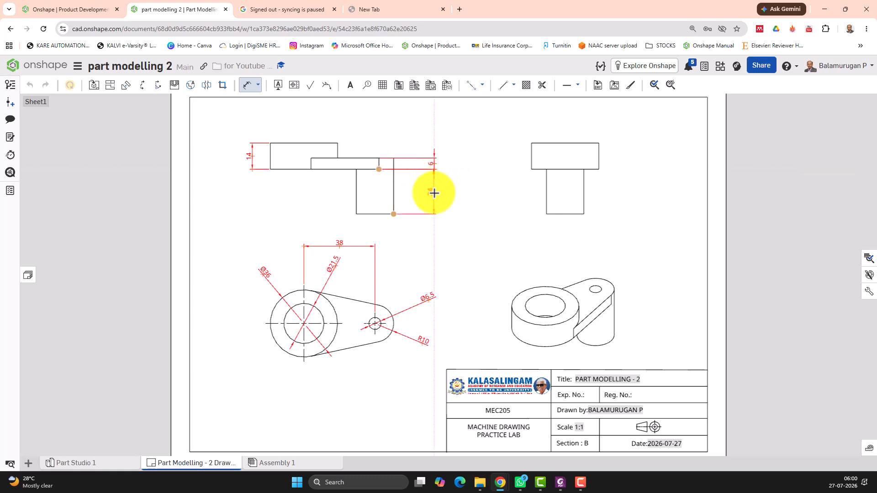
left_click(433, 192)
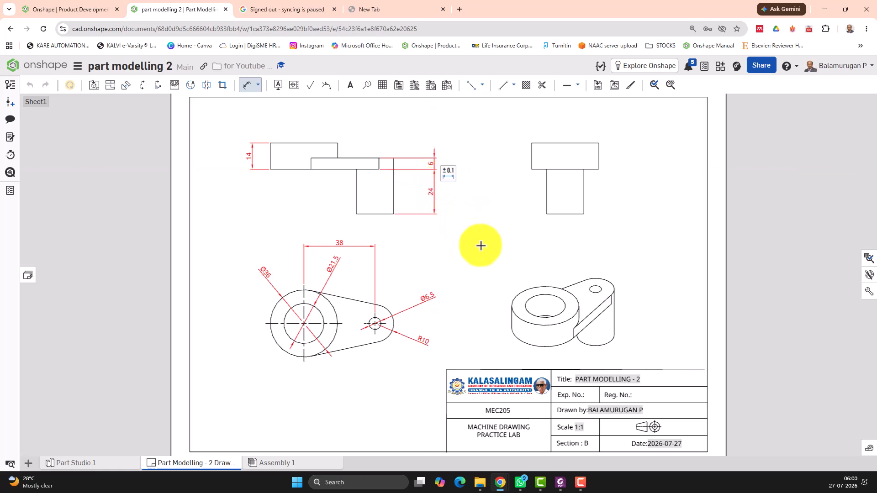